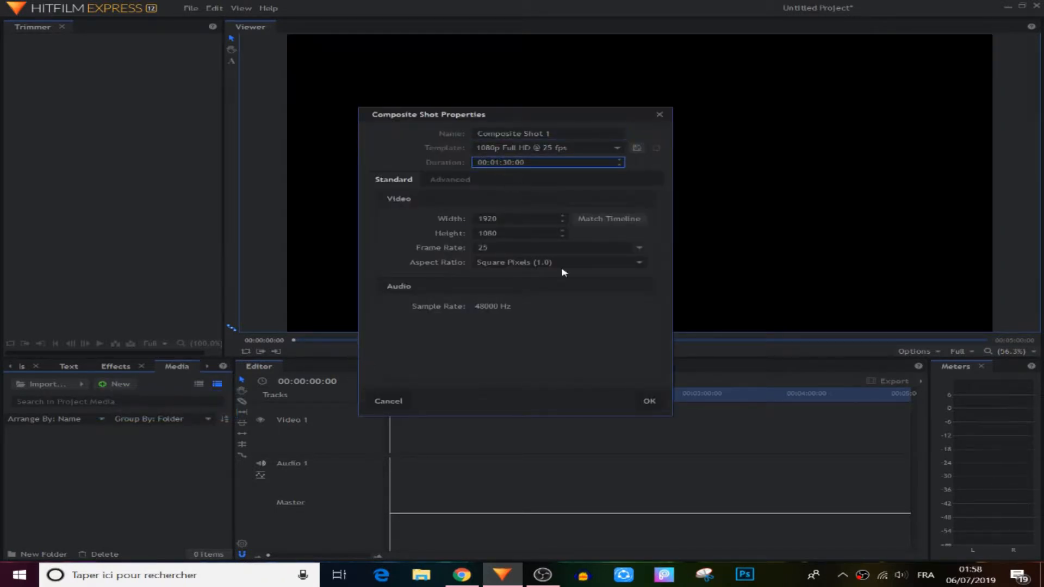
Create the 1080p Full HD 25 fps composite shot lasting 00:01:30:00 and scrub its empty timeline
click(648, 402)
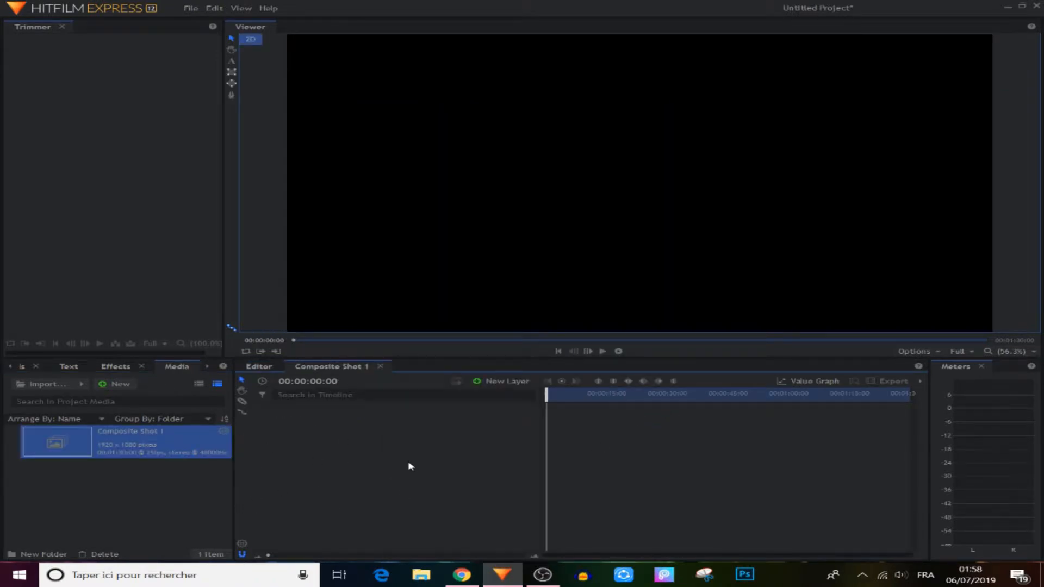
mouse_move(549, 400)
mouse_down()
mouse_move(641, 398)
mouse_move(544, 401)
mouse_up()
click(40, 383)
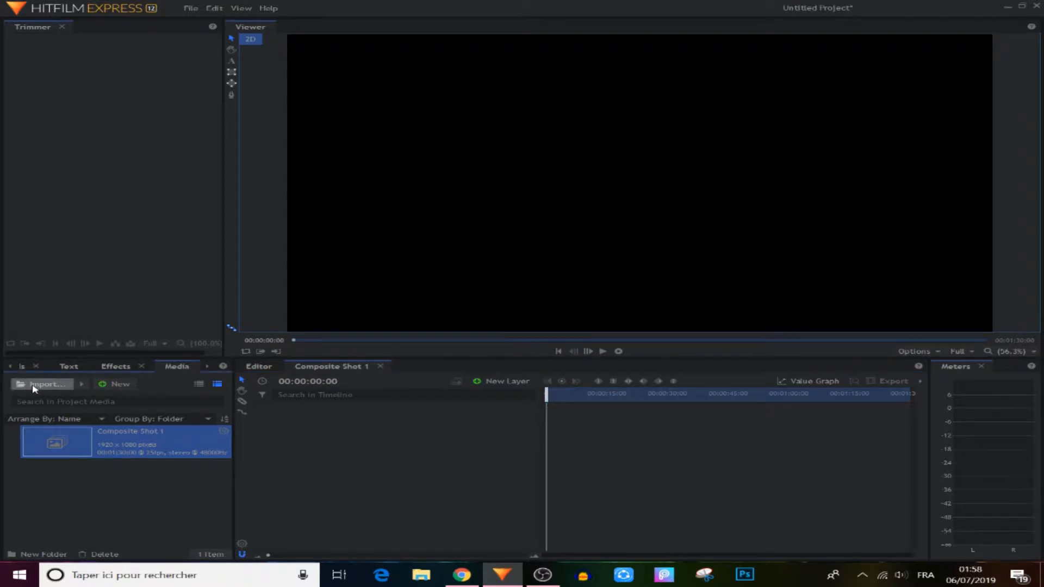
Import the four video clips from the Desktop videos folder, leaving out the red-lines image
click(64, 248)
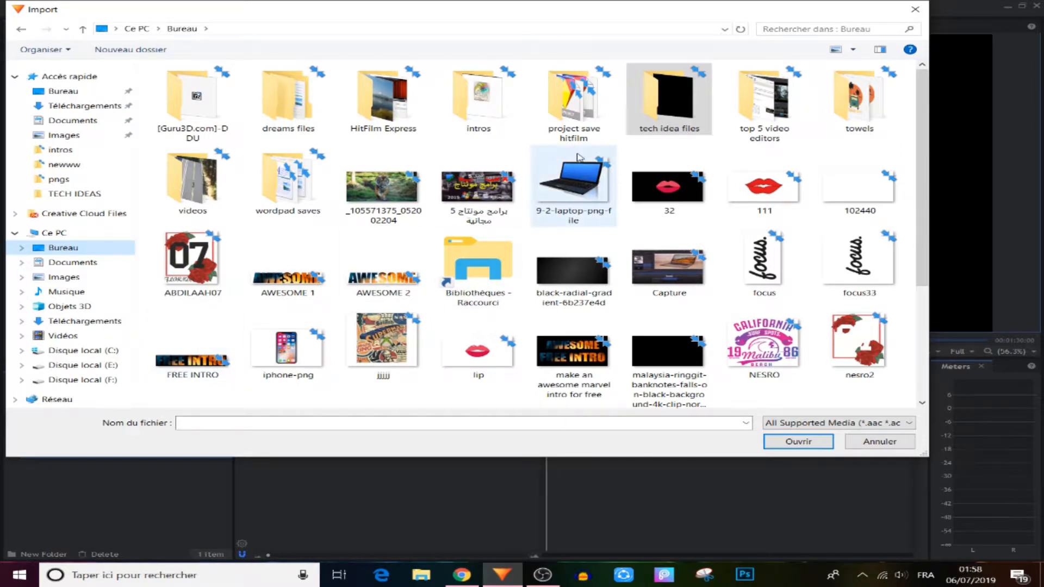
double_click(189, 187)
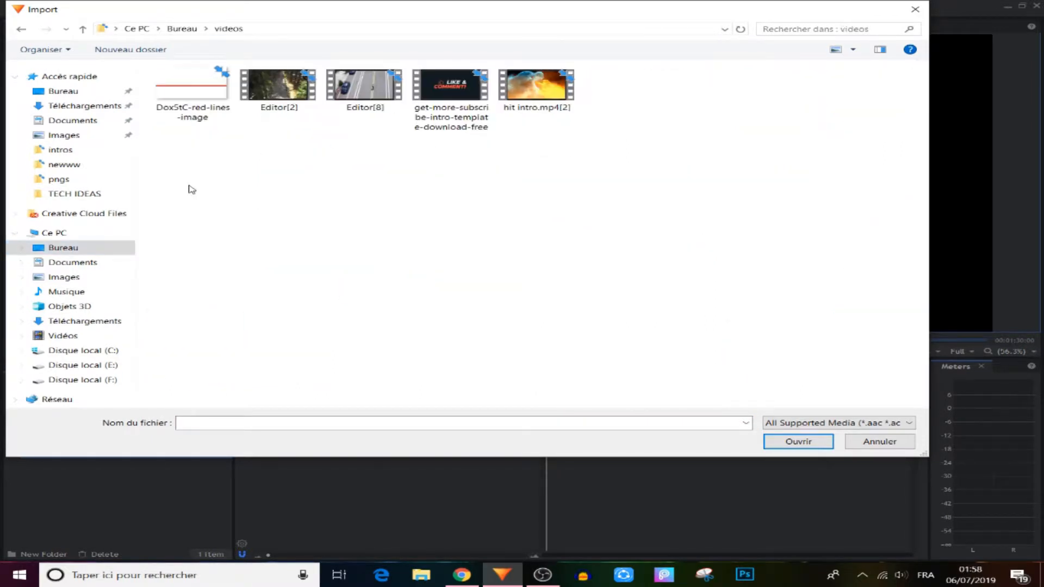
drag(643, 92, 272, 104)
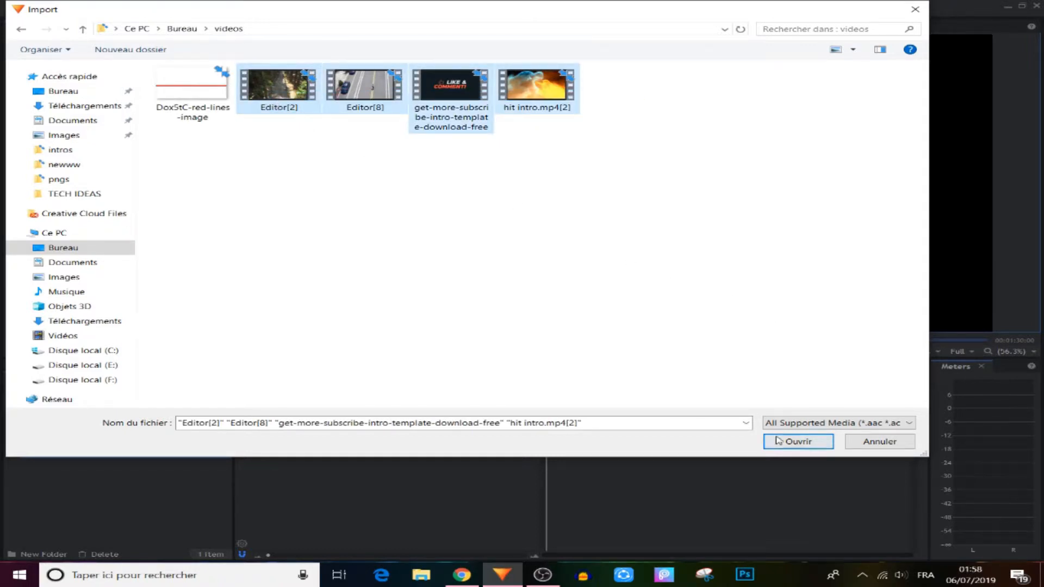
click(798, 442)
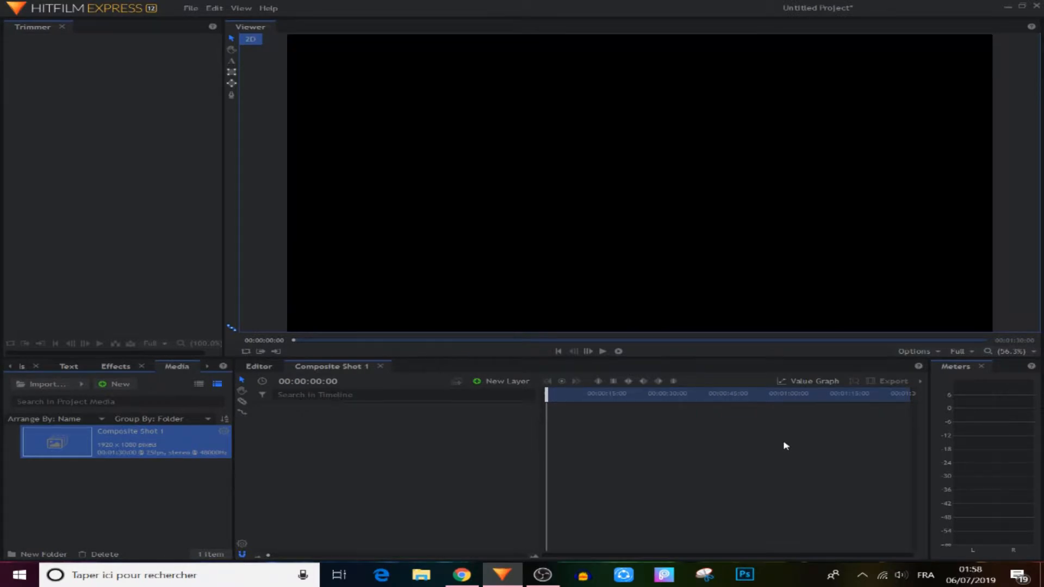
Add all four imported clips to Composite Shot 1 as layers
drag(7, 477, 136, 537)
scroll(84, 503, up, 1)
drag(60, 481, 349, 426)
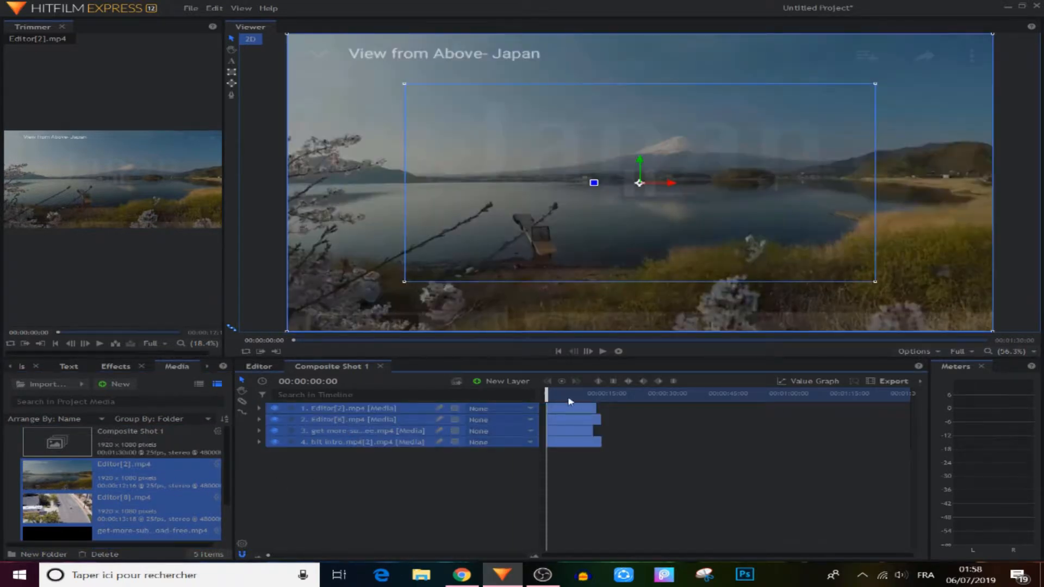
click(536, 558)
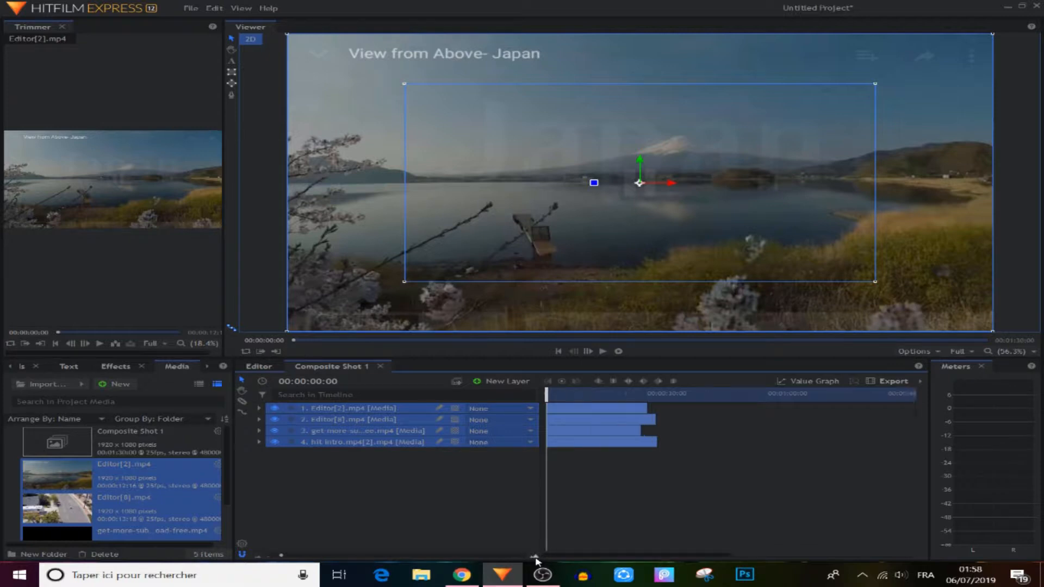
Preview the layers and move the subscribe intro layer to the top of the stack
click(404, 469)
click(369, 409)
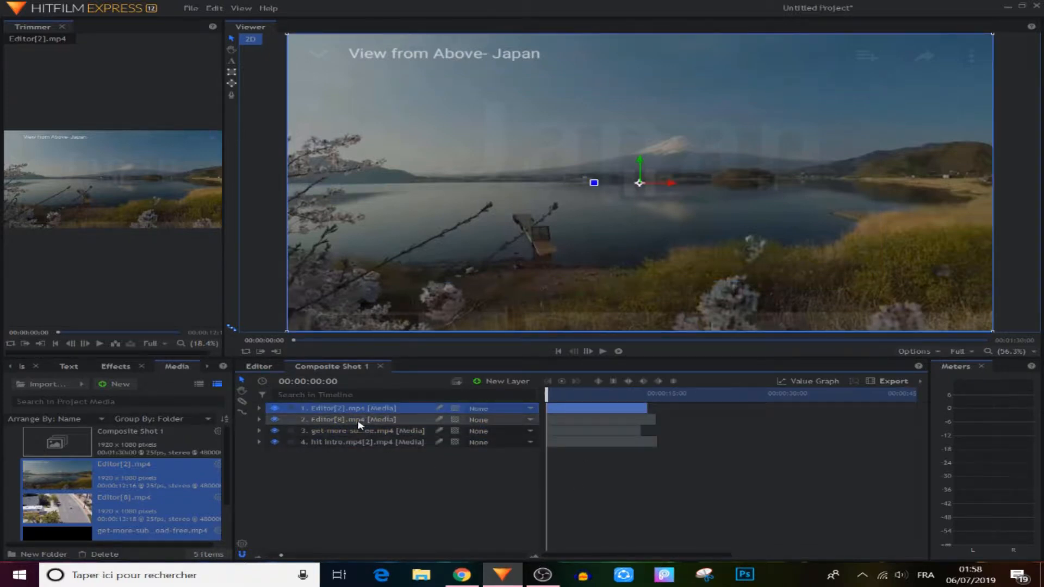
click(359, 420)
click(359, 433)
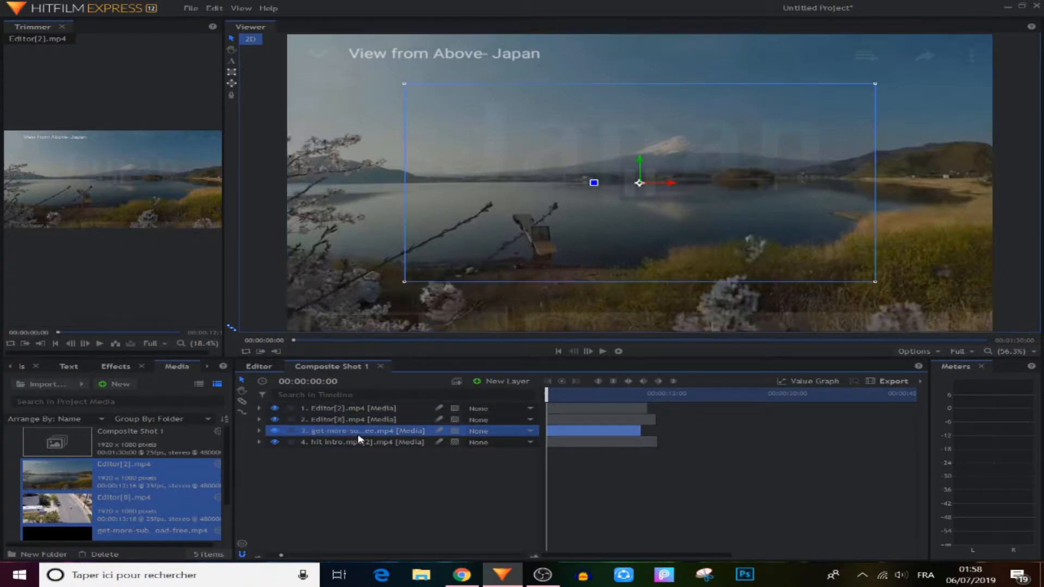
key(space)
drag(373, 434, 379, 408)
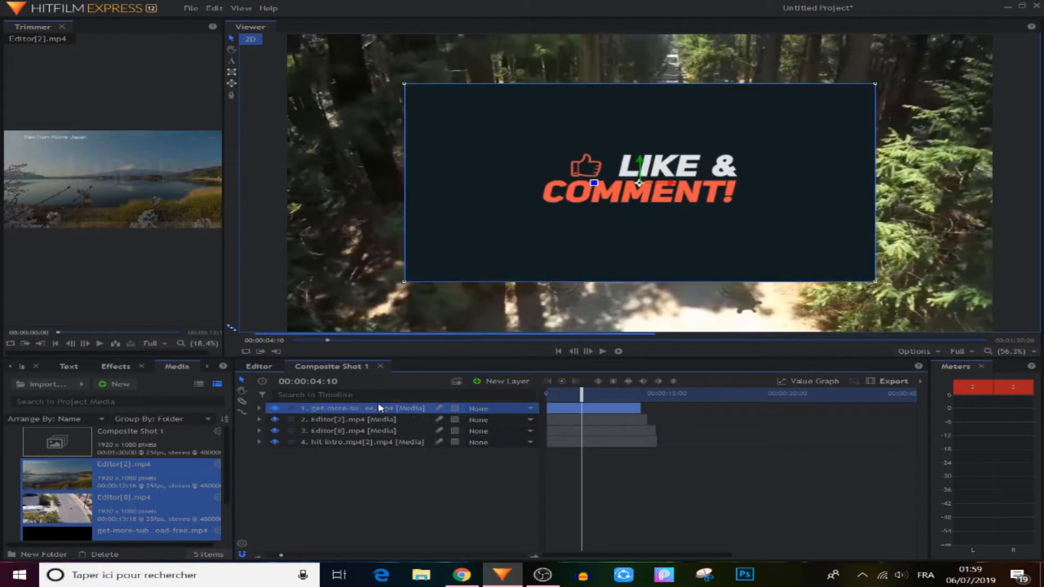
Fit the subscribe intro clip to frame and return it to layer position 3
right_click(379, 408)
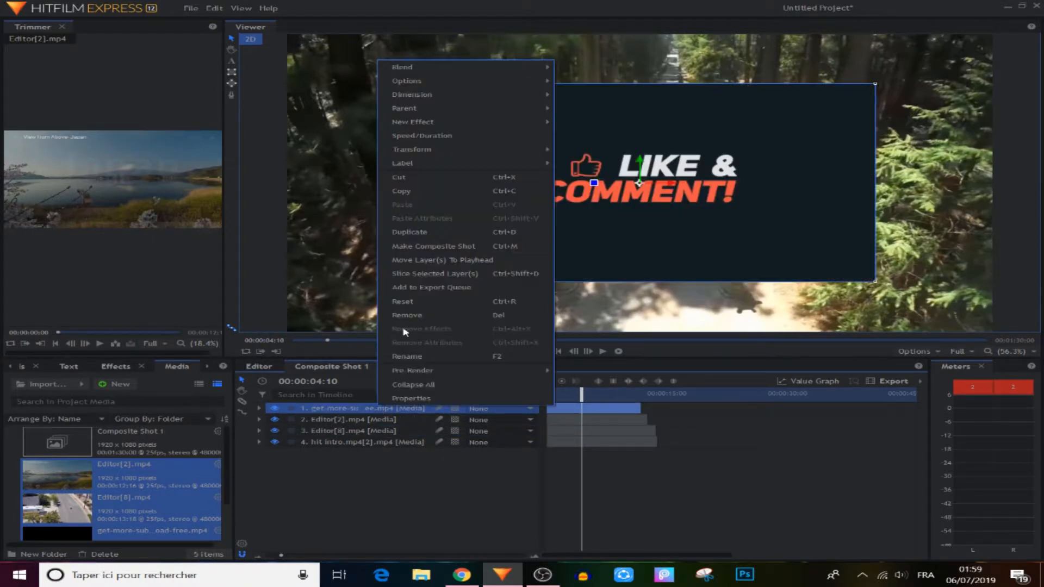
mouse_move(428, 152)
click(609, 152)
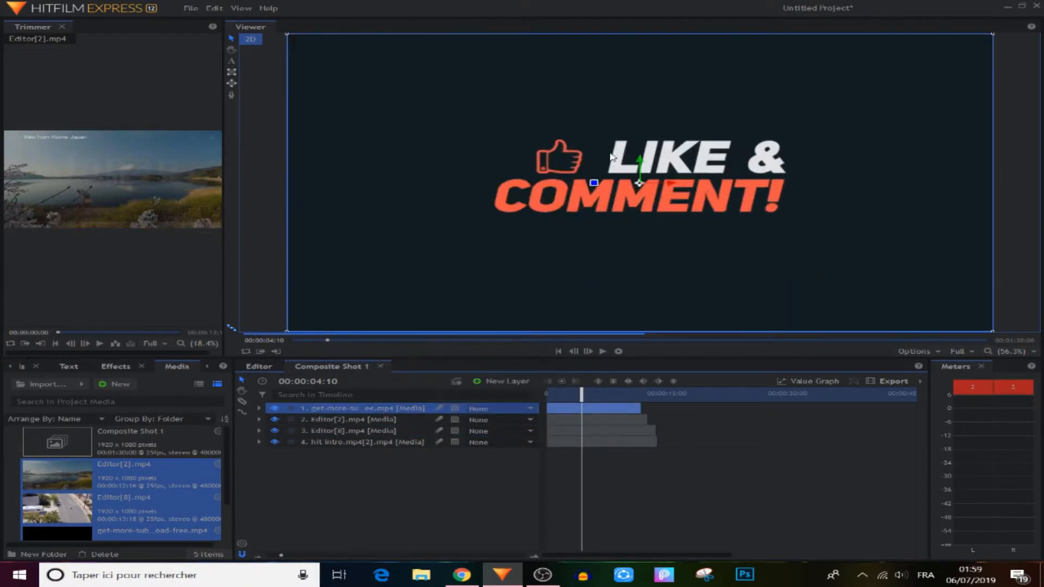
drag(576, 396, 545, 395)
drag(347, 409, 344, 433)
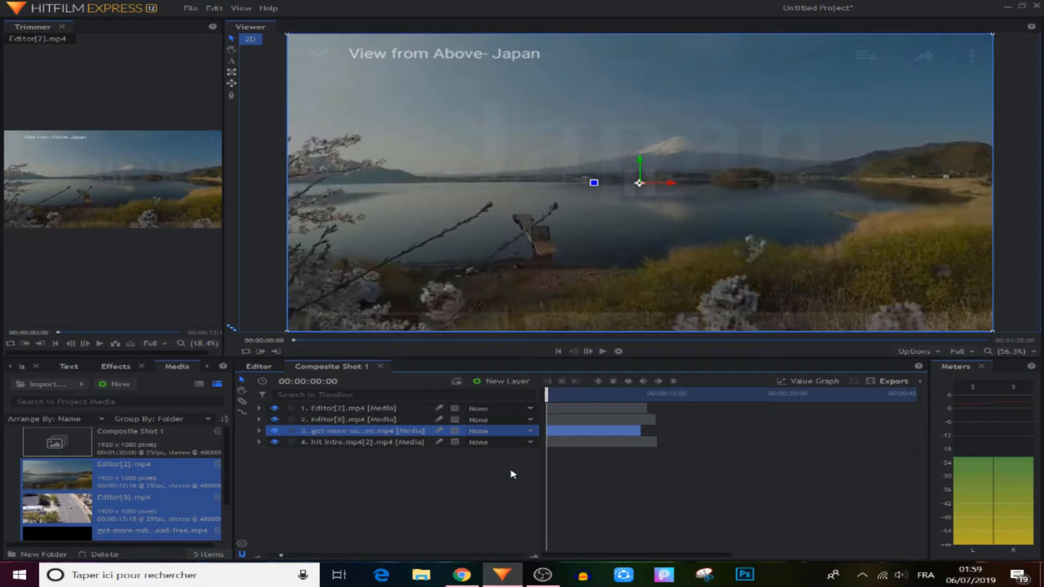
Keyframe the Japan lake clip's scale at 50%
click(354, 408)
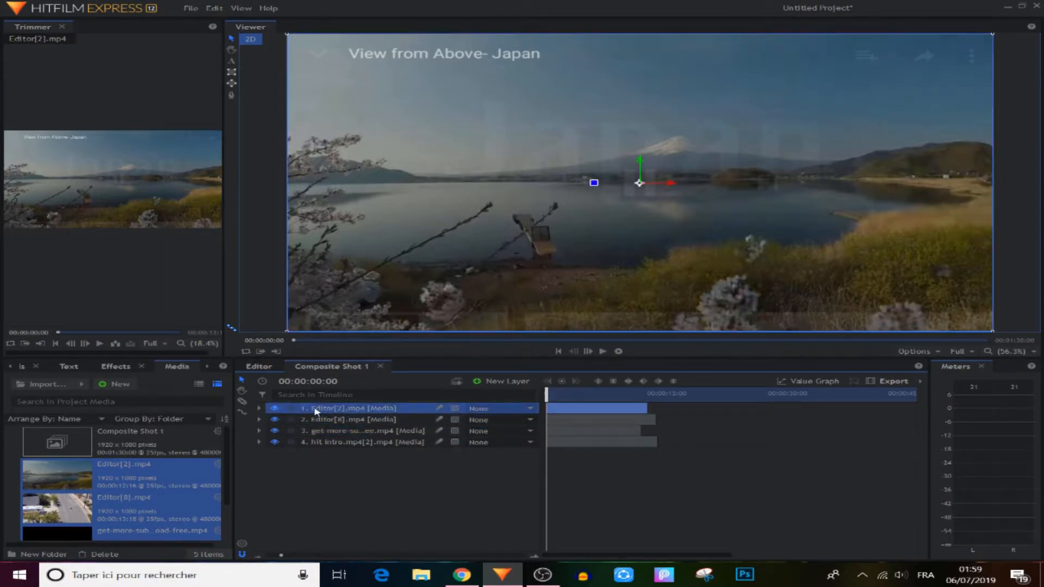
click(259, 408)
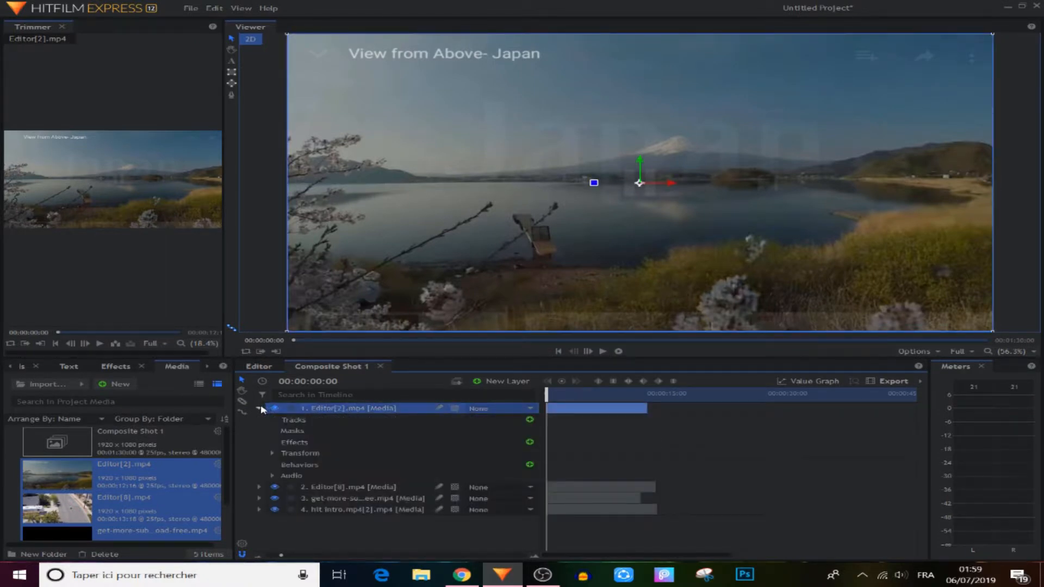
click(272, 452)
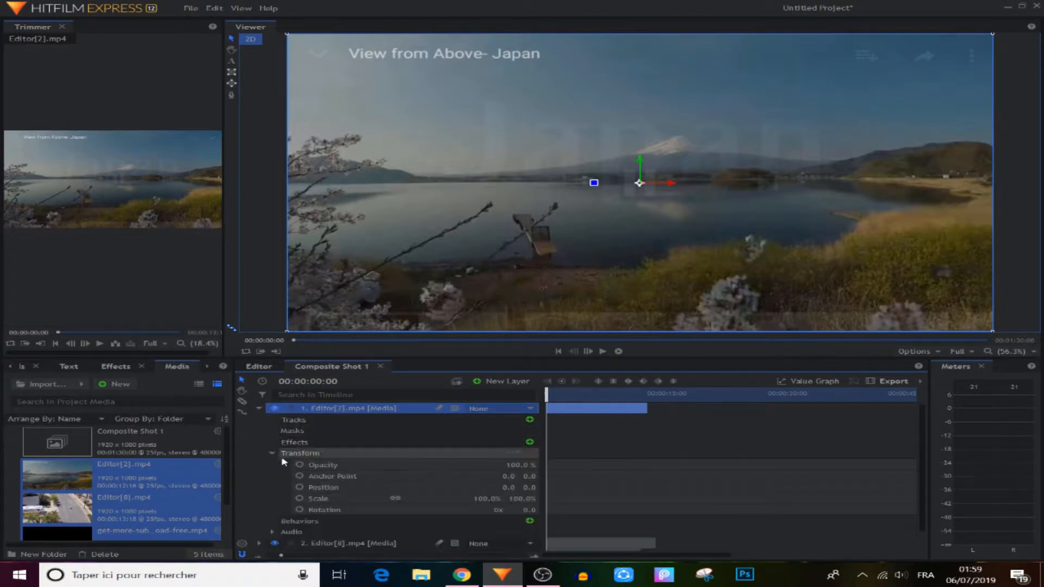
click(299, 499)
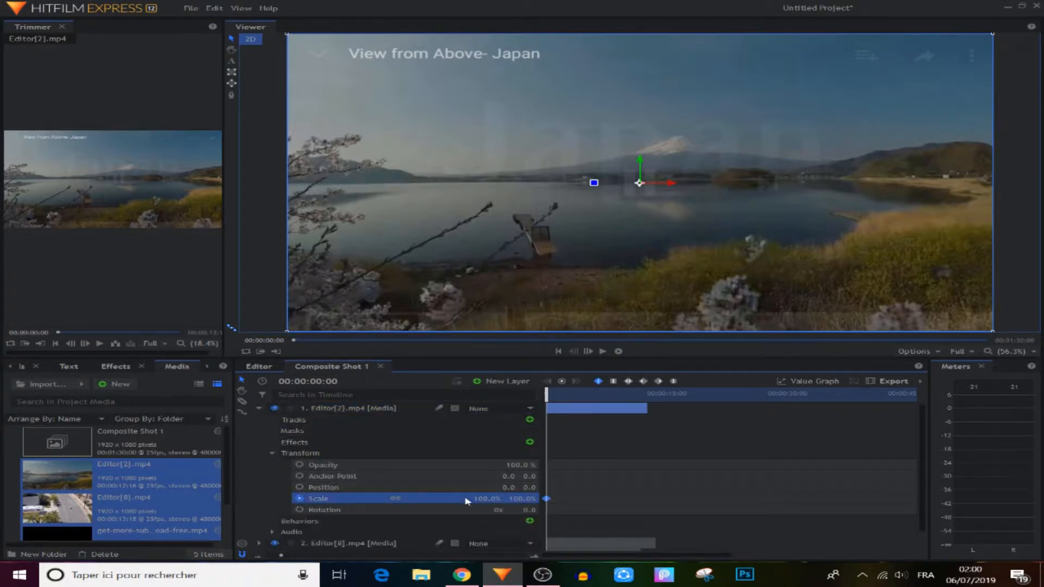
click(484, 499)
text(50)
key(Return)
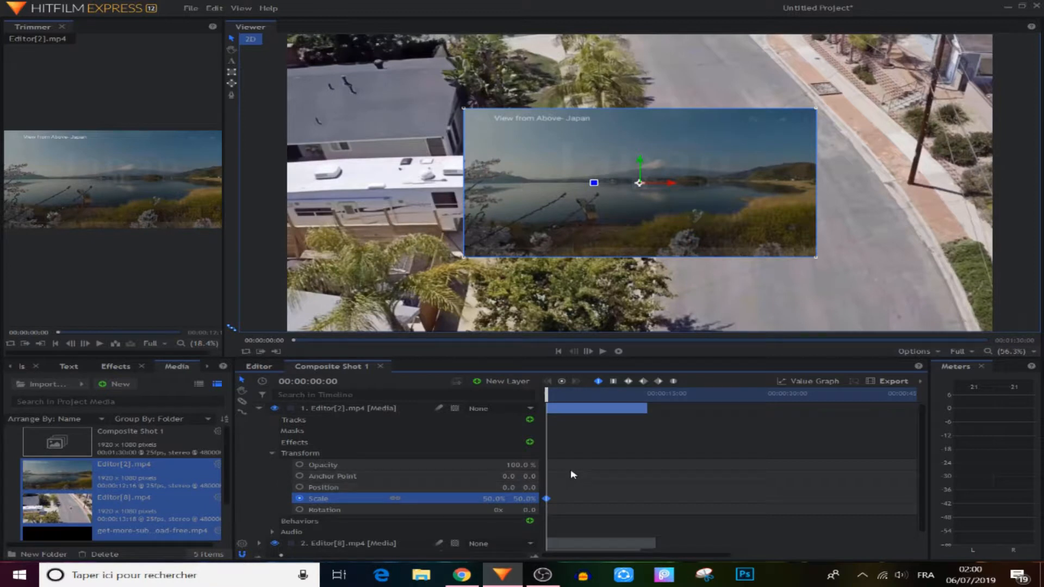
Keyframe its position at about 479, 266 in the top-right quarter
click(300, 488)
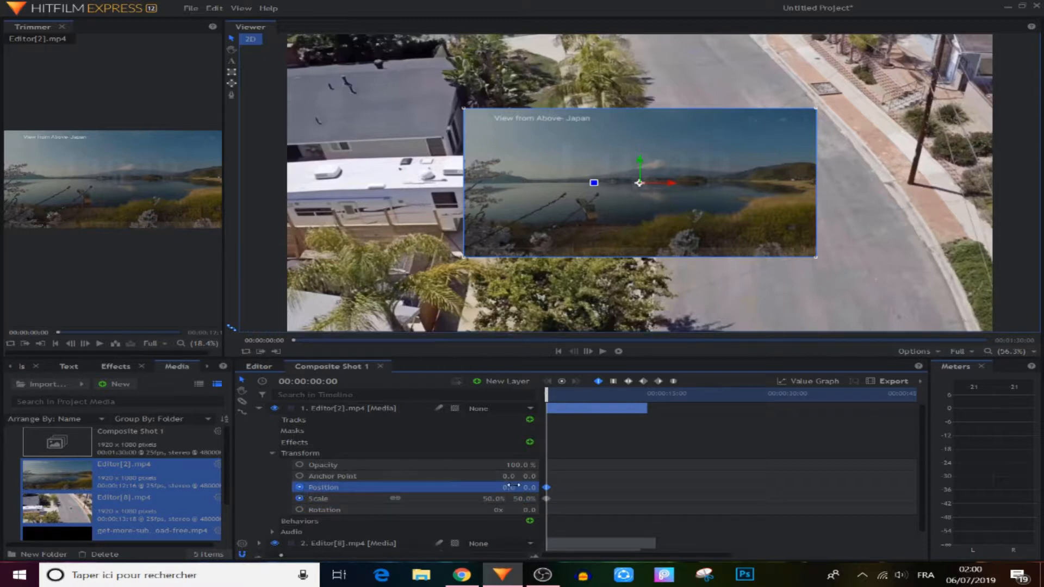
drag(499, 488, 238, 488)
drag(523, 488, 1014, 488)
drag(520, 488, 534, 489)
click(585, 470)
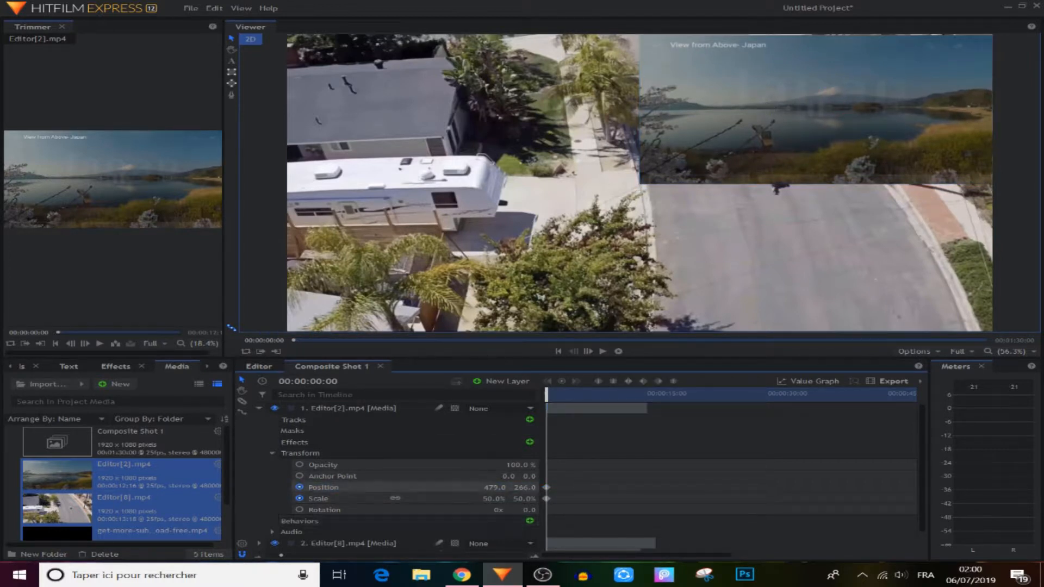
drag(525, 487, 527, 488)
click(259, 408)
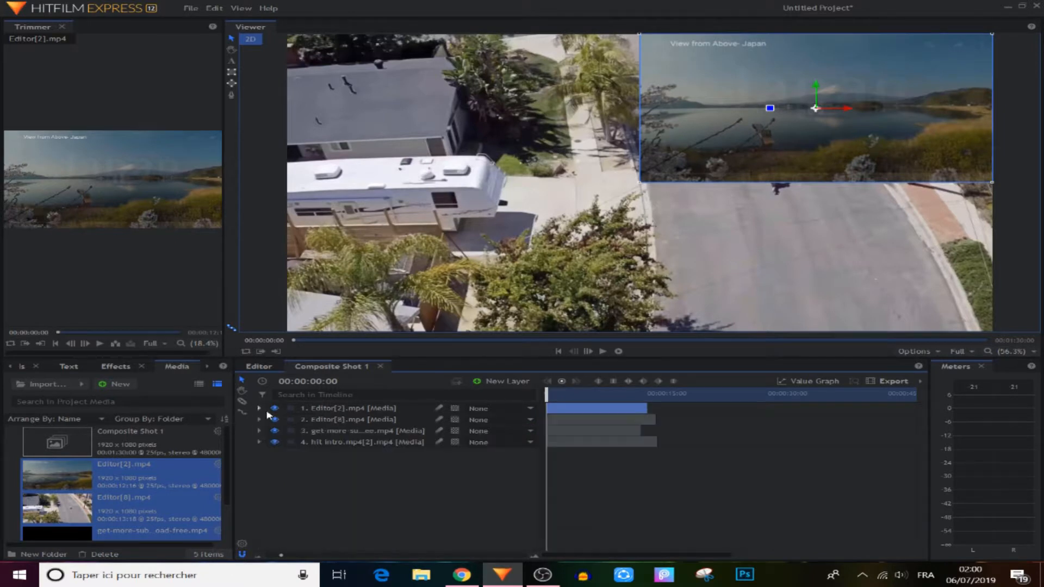
Keyframe the Editor[8].mp4 road clip's scale at 50%
click(329, 422)
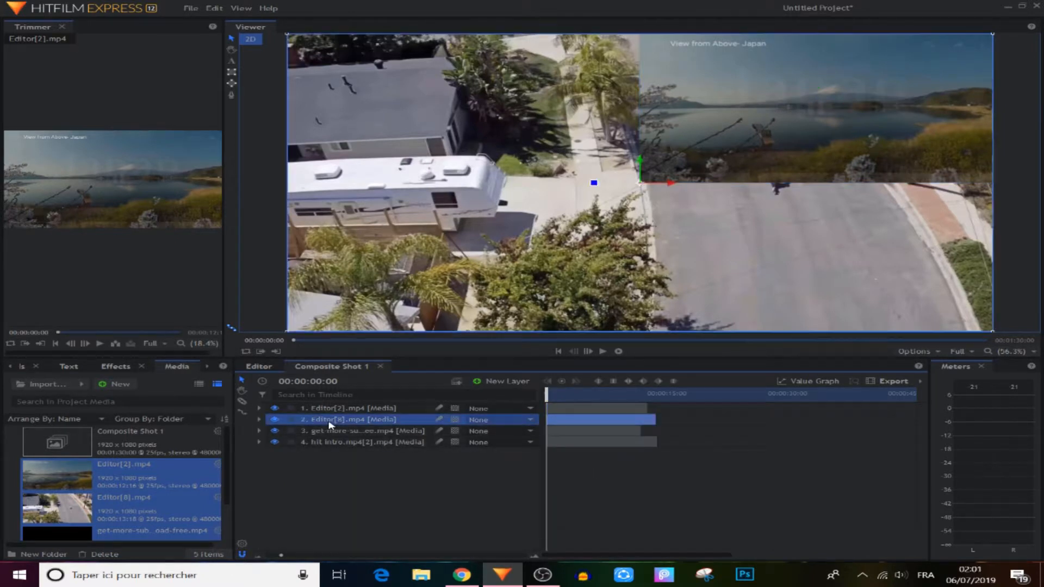
click(260, 420)
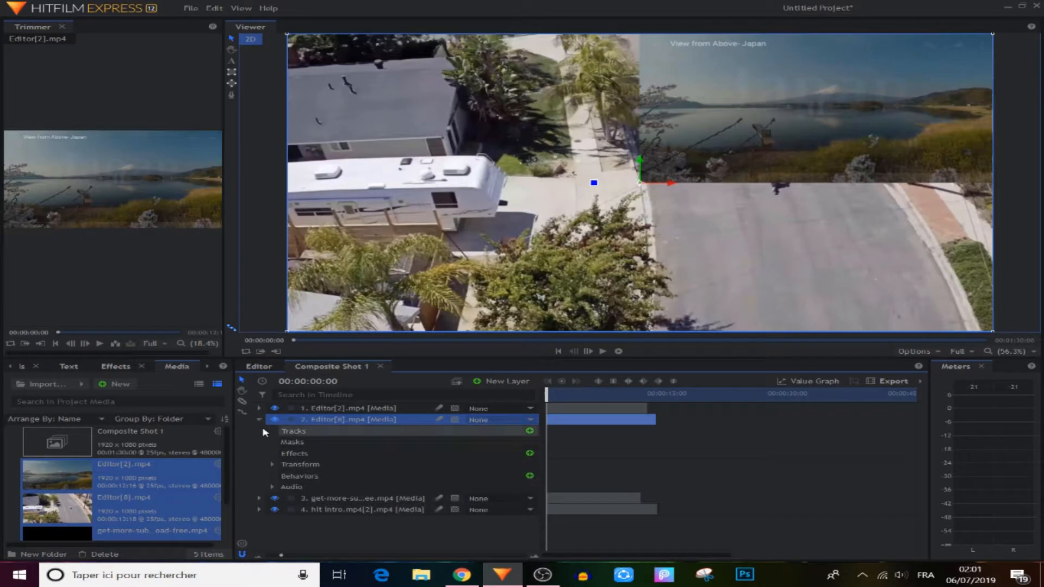
click(272, 465)
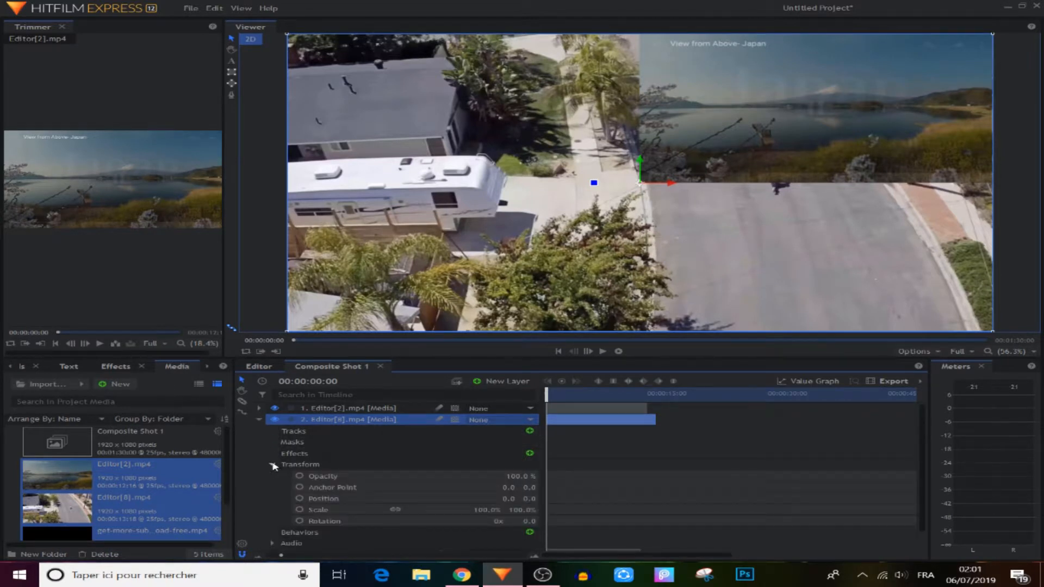
click(299, 510)
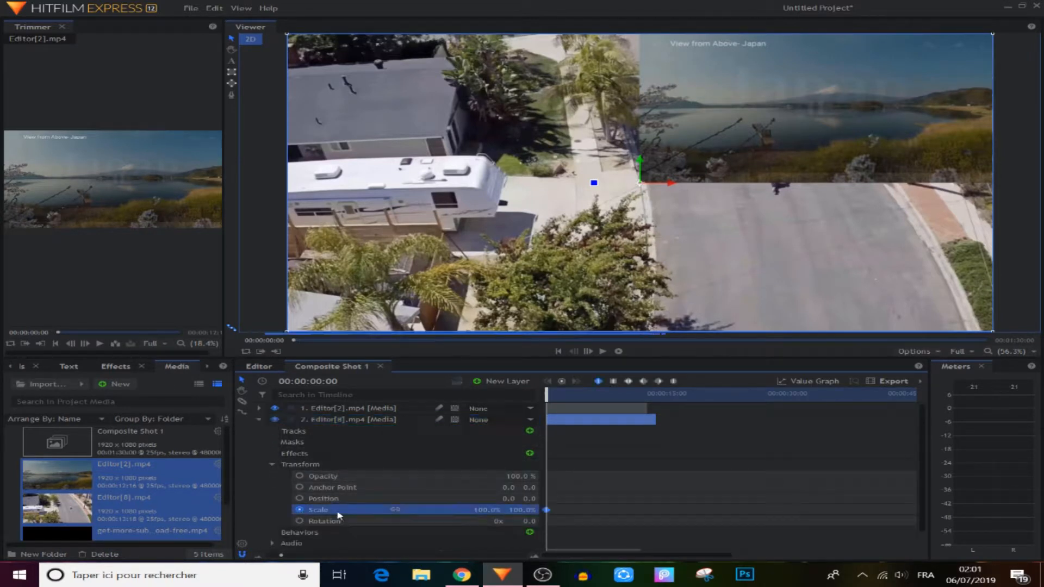
click(489, 510)
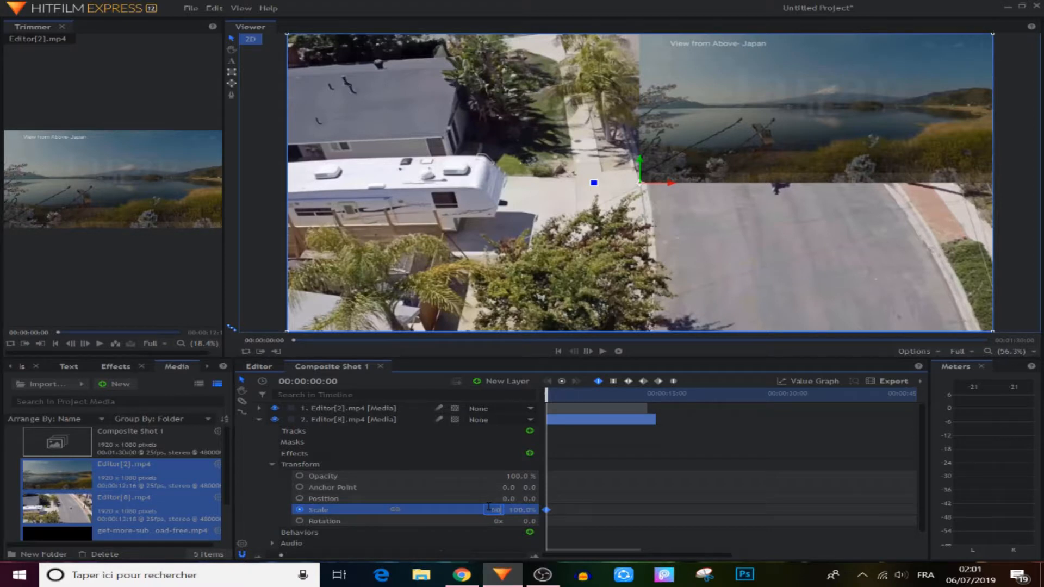
text(50)
key(Return)
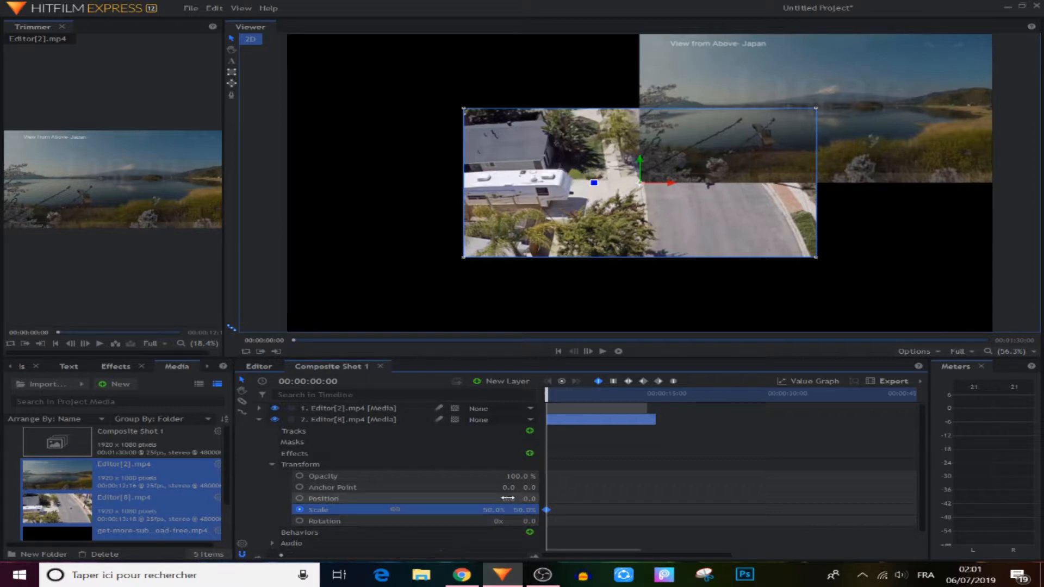
Move the road clip to position -479, -268 in the bottom-left quadrant and keyframe it
drag(507, 498, 247, 498)
drag(529, 498, 383, 498)
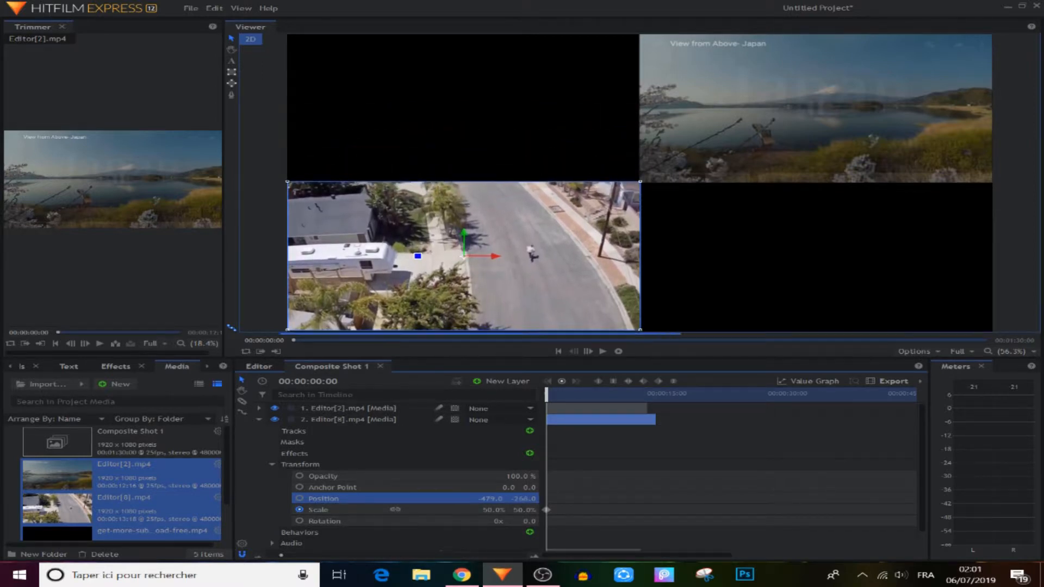
click(299, 499)
click(247, 426)
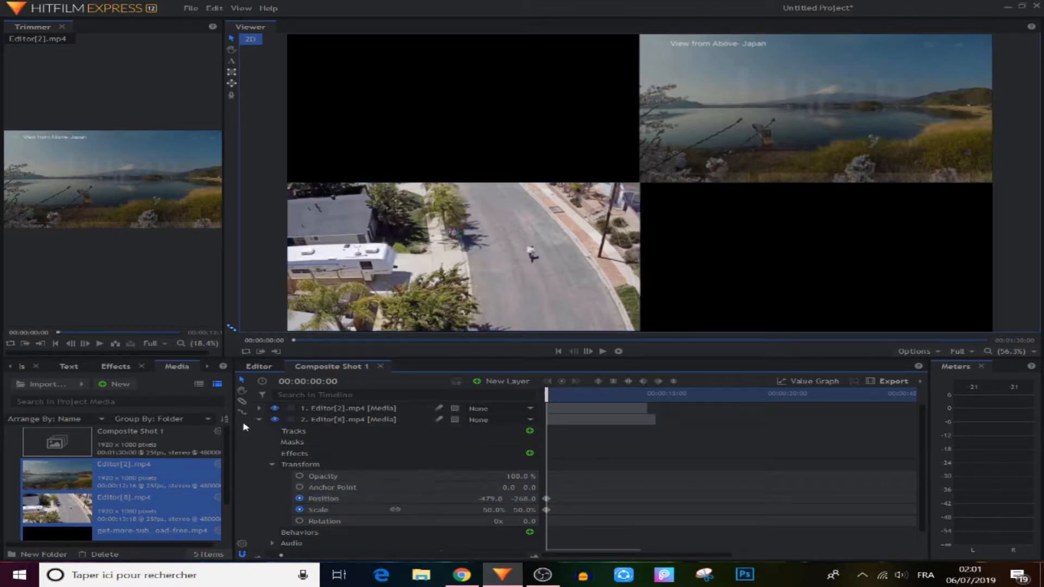
click(259, 420)
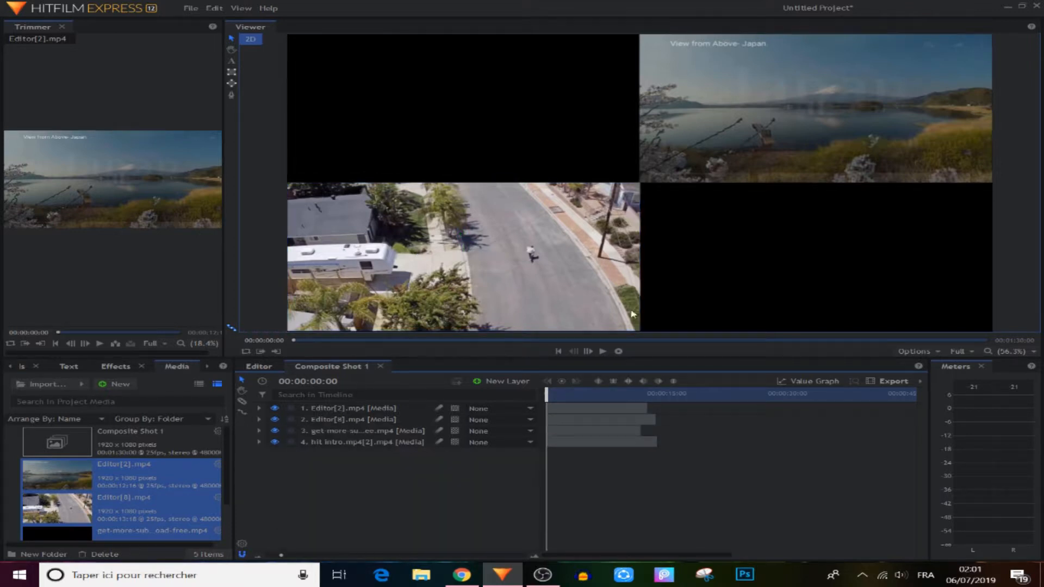
Keyframe the third layer's scale at 75% by 75%
click(294, 432)
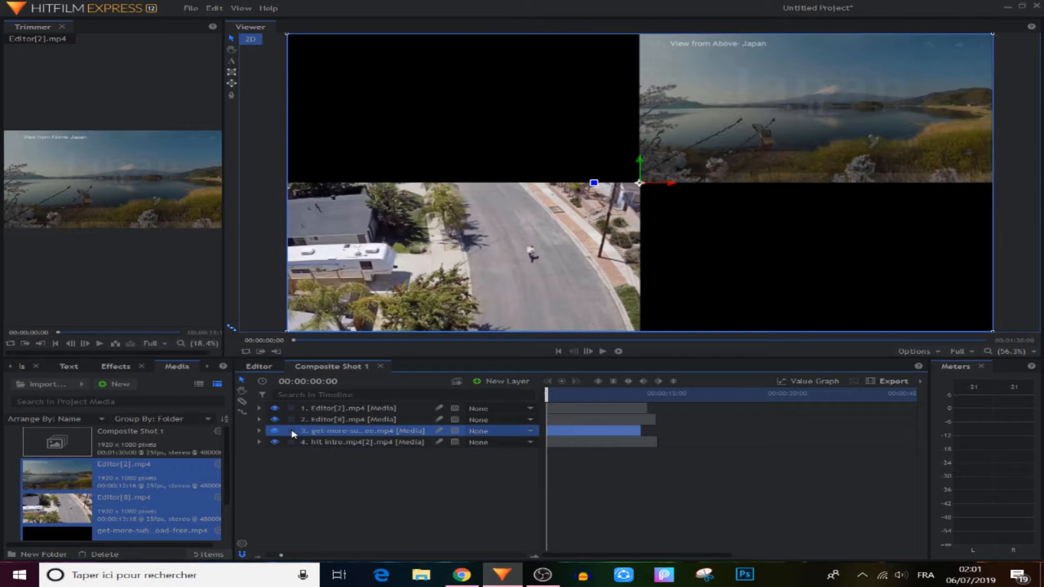
click(259, 431)
click(299, 520)
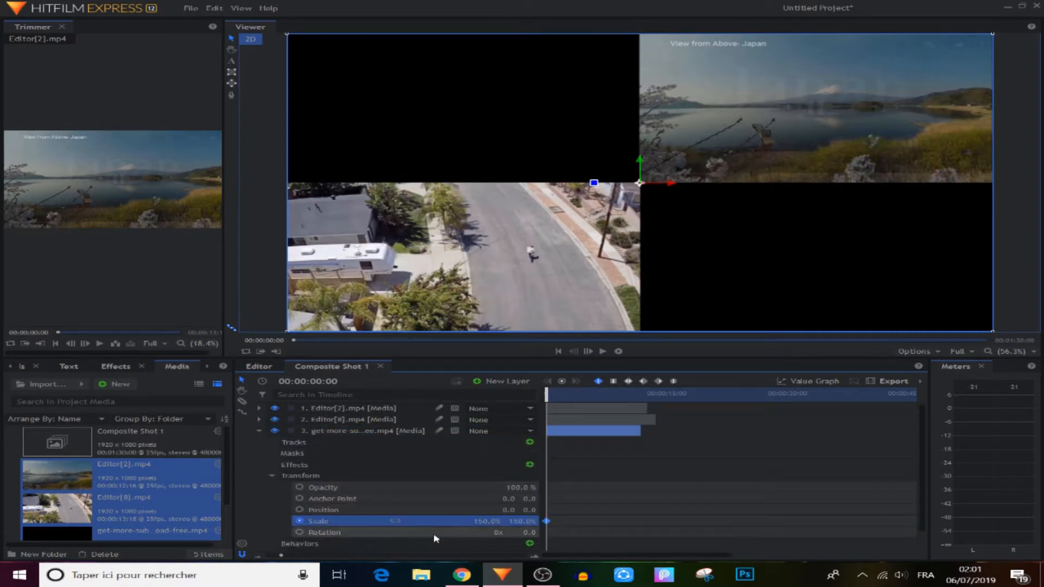
click(486, 522)
text(7)
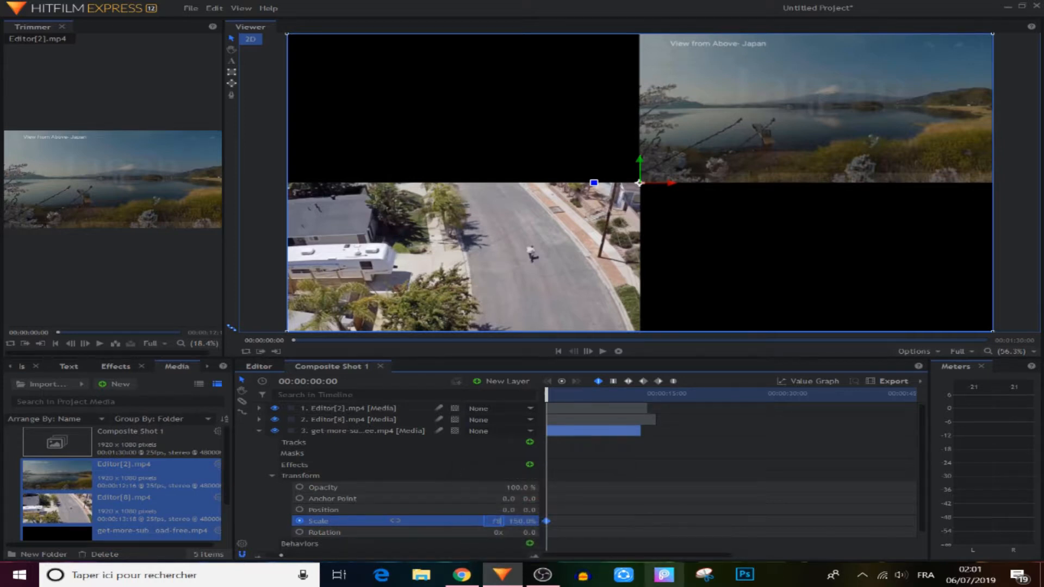
text(5)
key(Return)
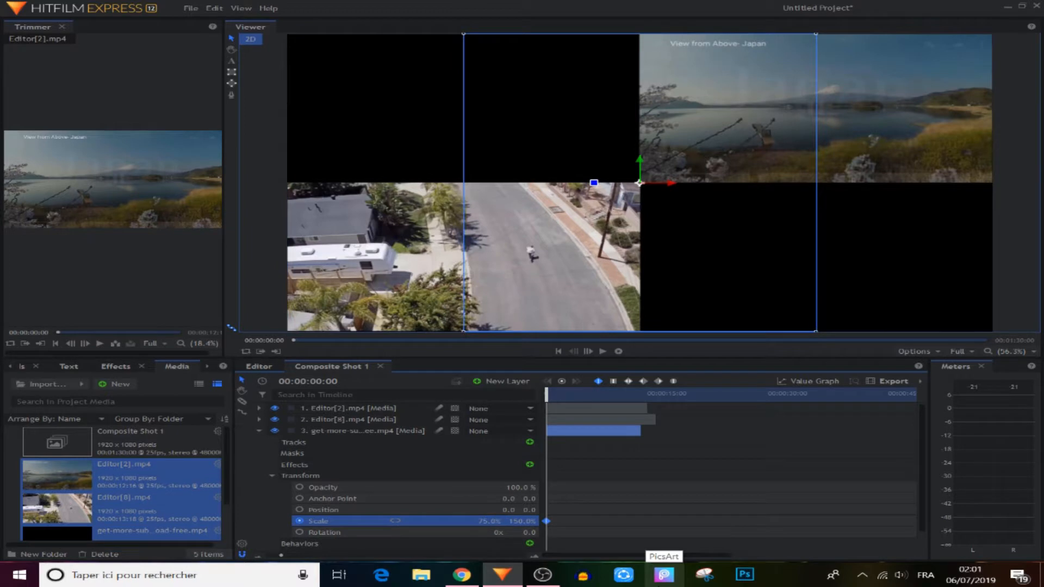
click(528, 521)
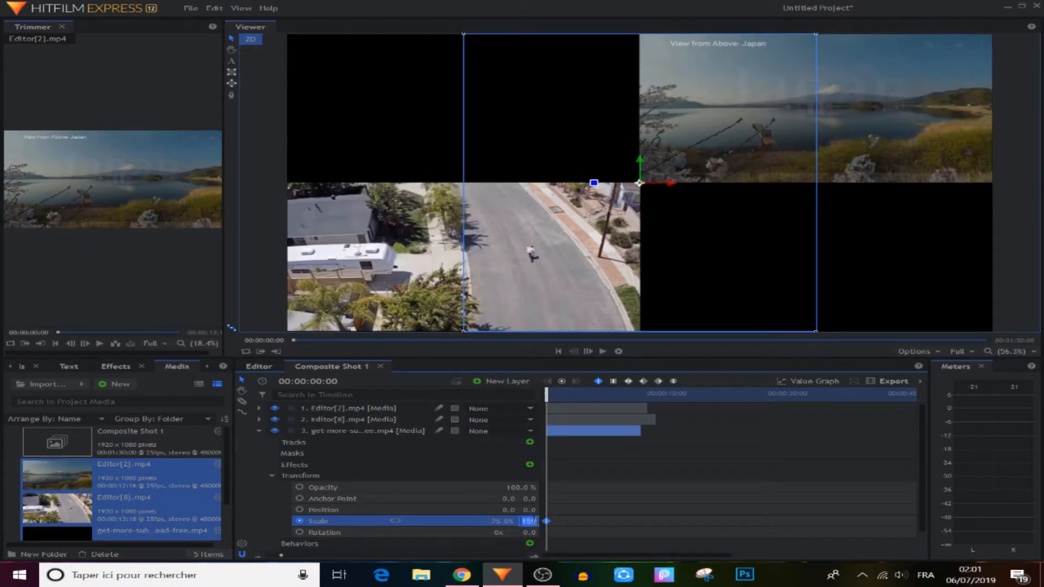
text(75)
key(Return)
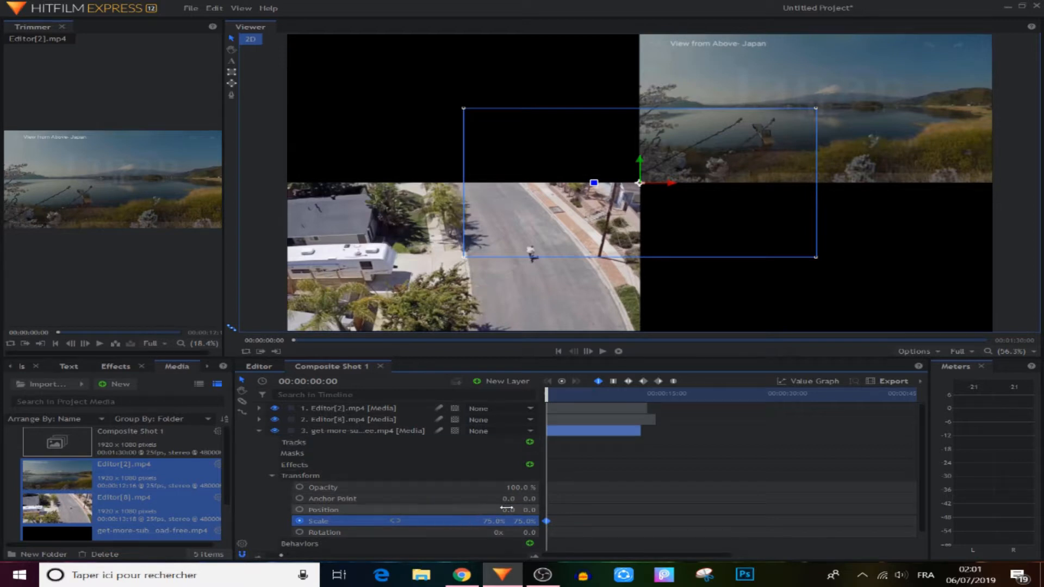
Move the third layer to position 477, -267 in the bottom-right quadrant and keyframe it
drag(508, 509, 658, 510)
drag(526, 510, 581, 510)
click(300, 510)
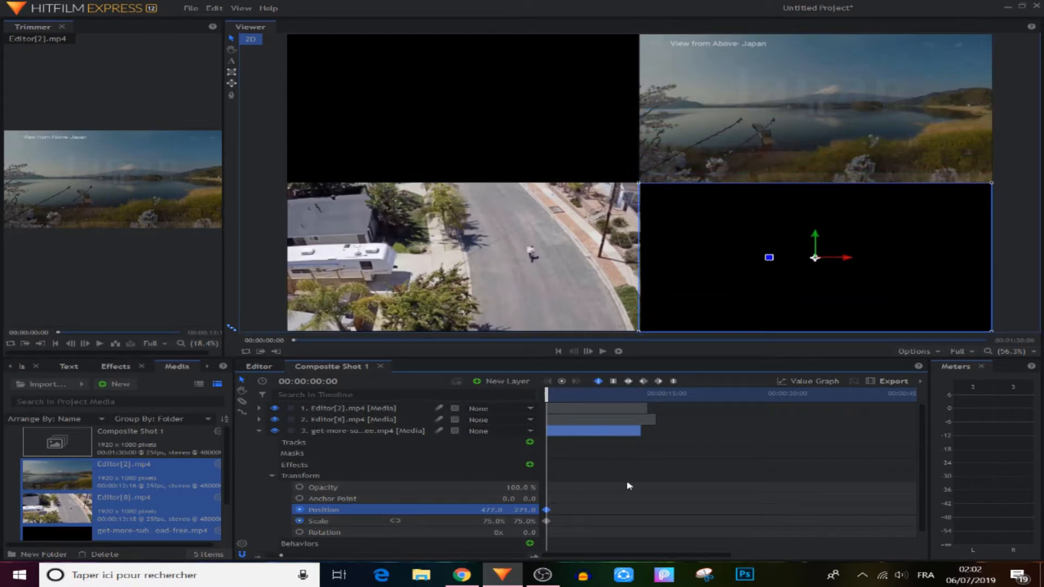
click(260, 430)
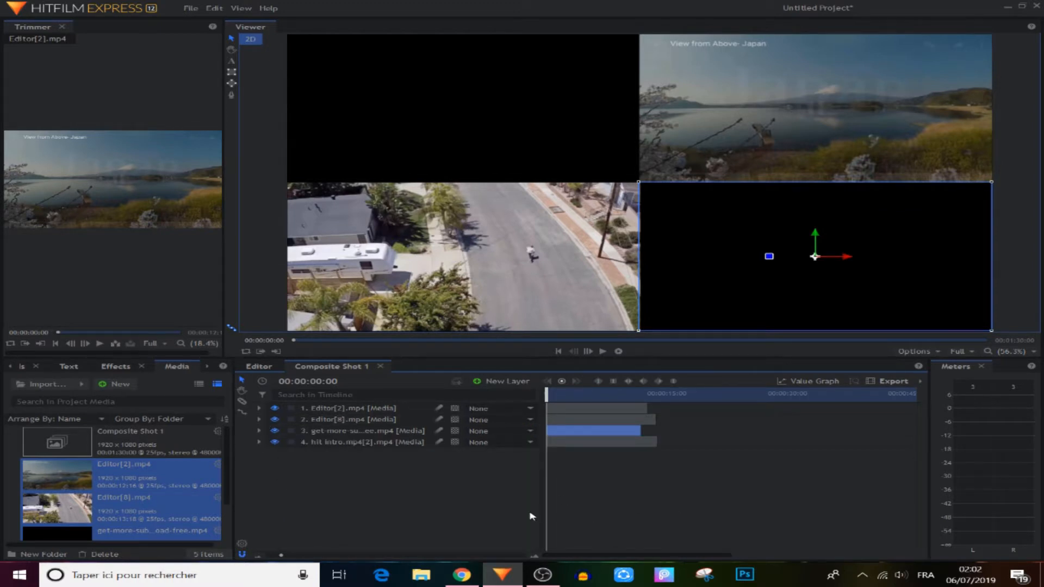
Keyframe the hit intro layer's scale at 50%
click(520, 519)
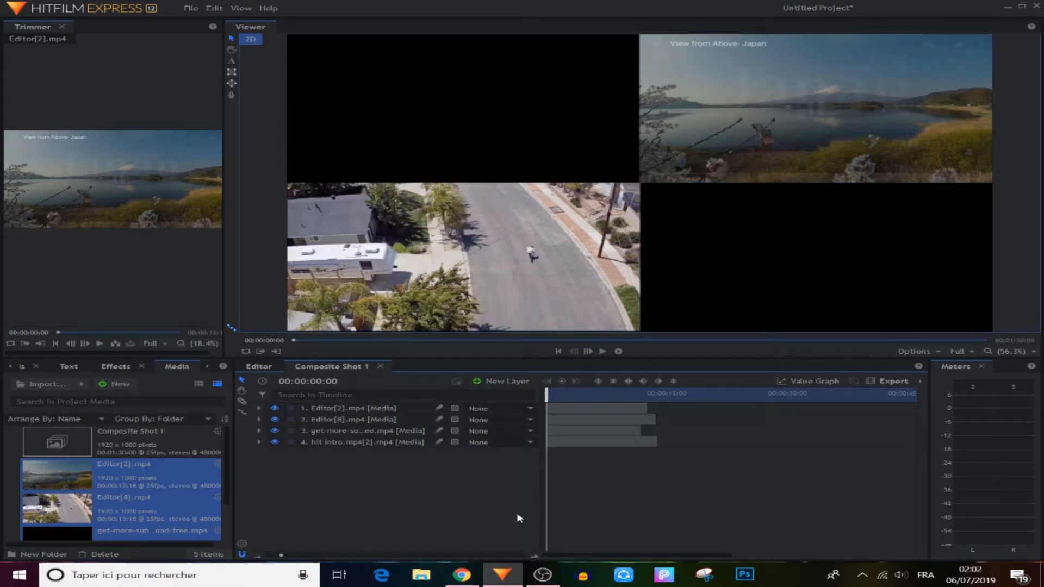
click(260, 441)
click(271, 487)
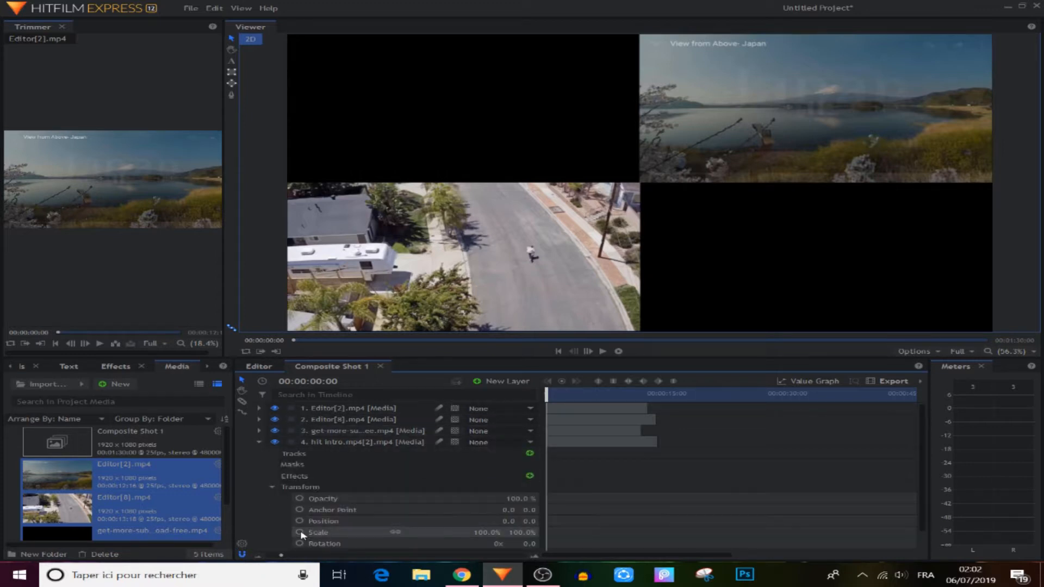
click(300, 532)
click(490, 532)
text(50)
key(Return)
Keyframe its position at -479 into the top-left quadrant and preview the split at 00:00:03:15
click(300, 521)
click(508, 521)
text(-479)
key(Return)
drag(529, 521, 701, 521)
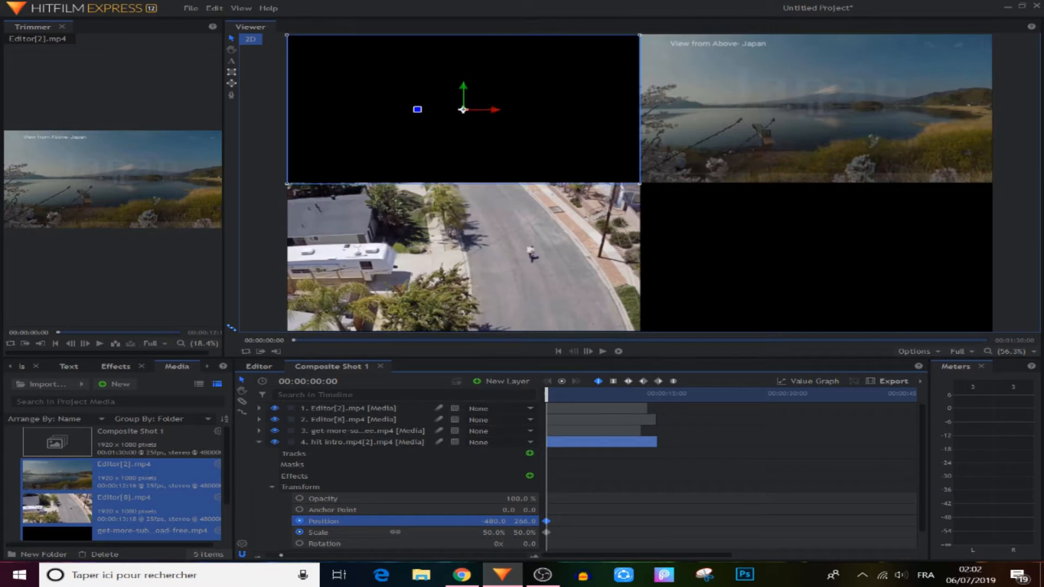
click(580, 393)
click(610, 461)
click(259, 442)
click(575, 393)
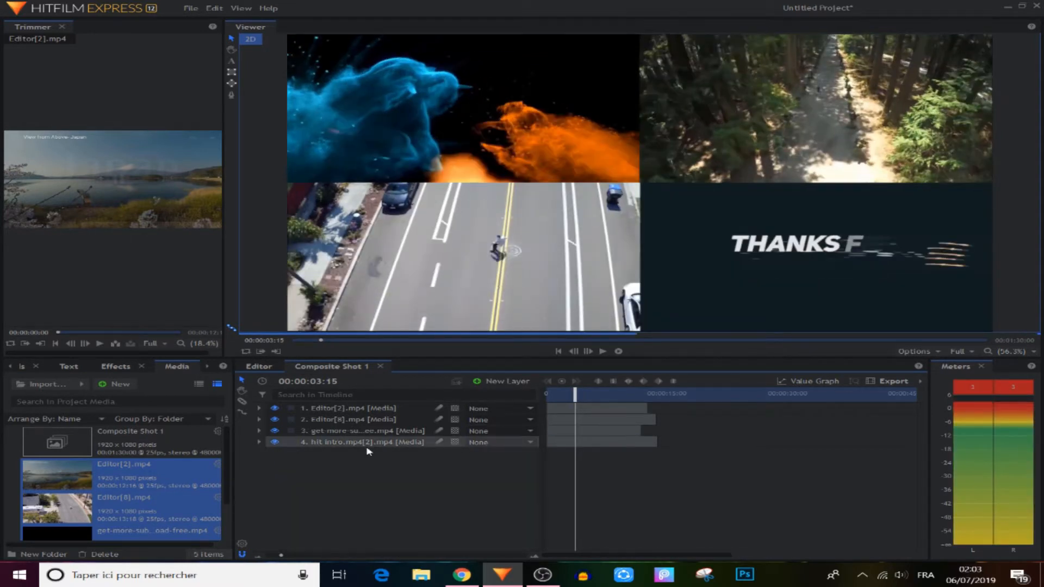
Import Dox5tC-red-lines-image.png into the project media
click(60, 386)
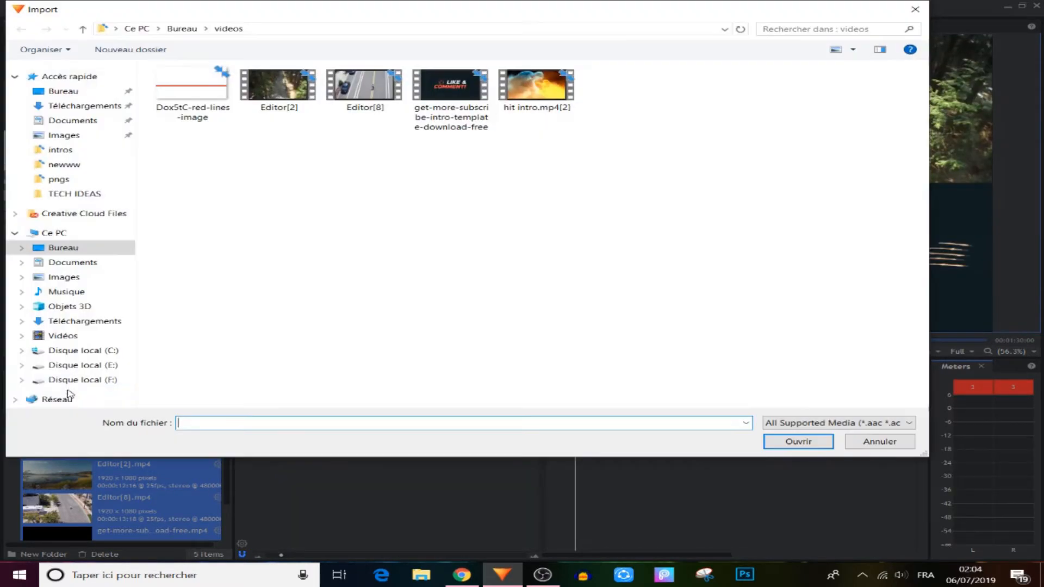
click(191, 92)
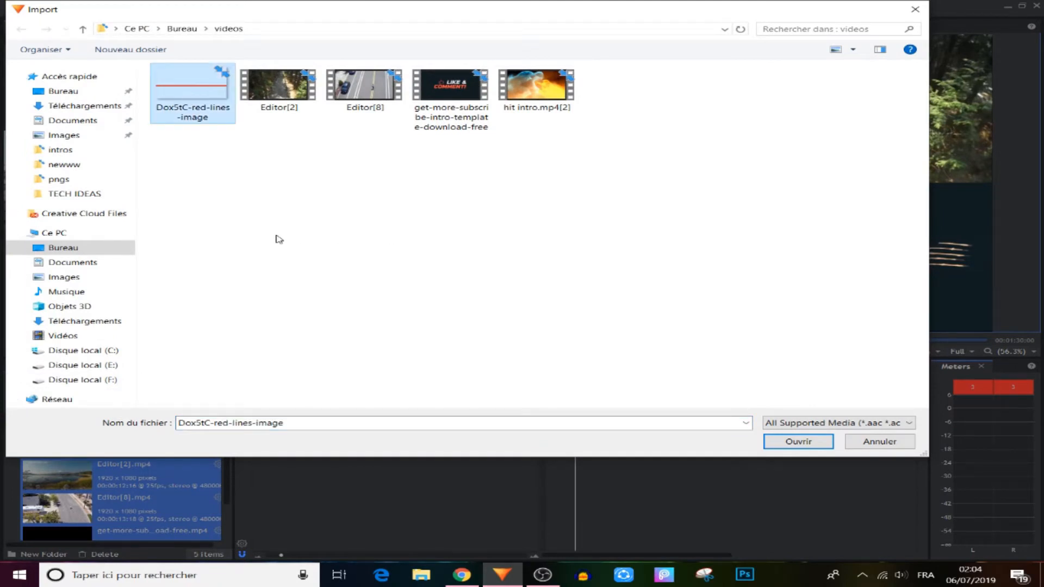
click(762, 437)
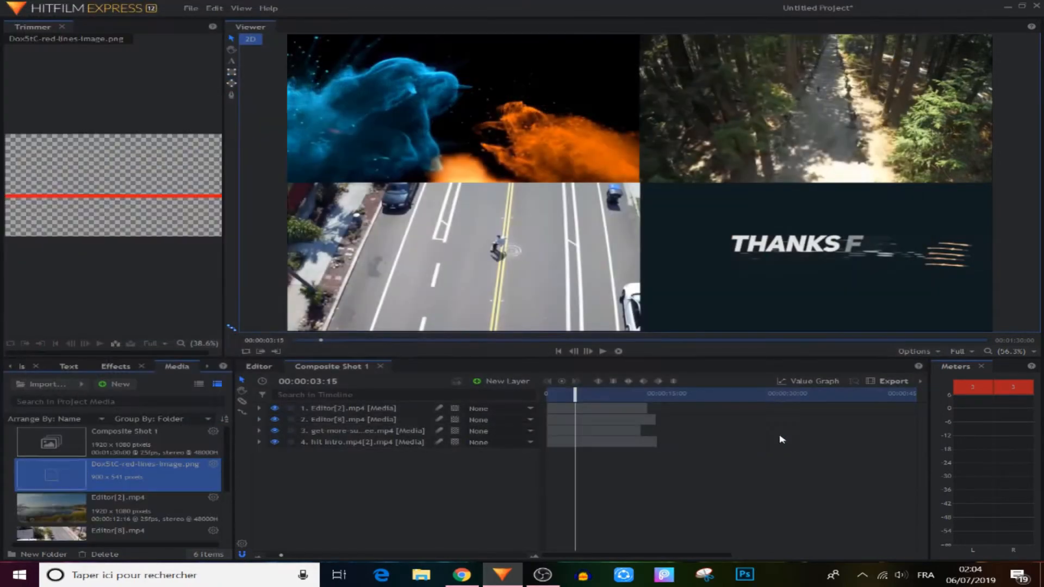
Add the red-lines image as the top layer and expand its Transform properties
drag(62, 487, 371, 412)
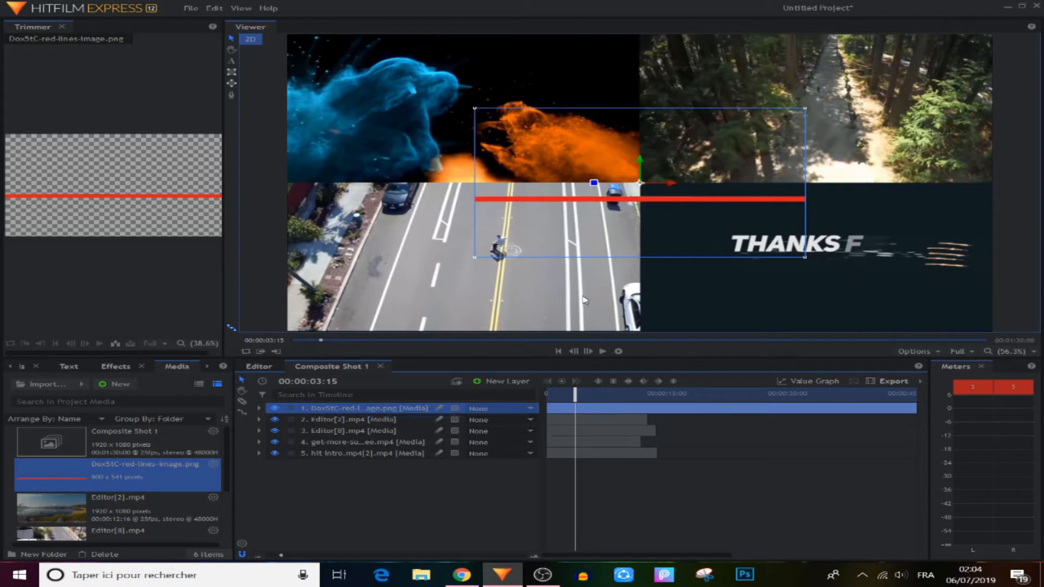
click(259, 409)
click(273, 443)
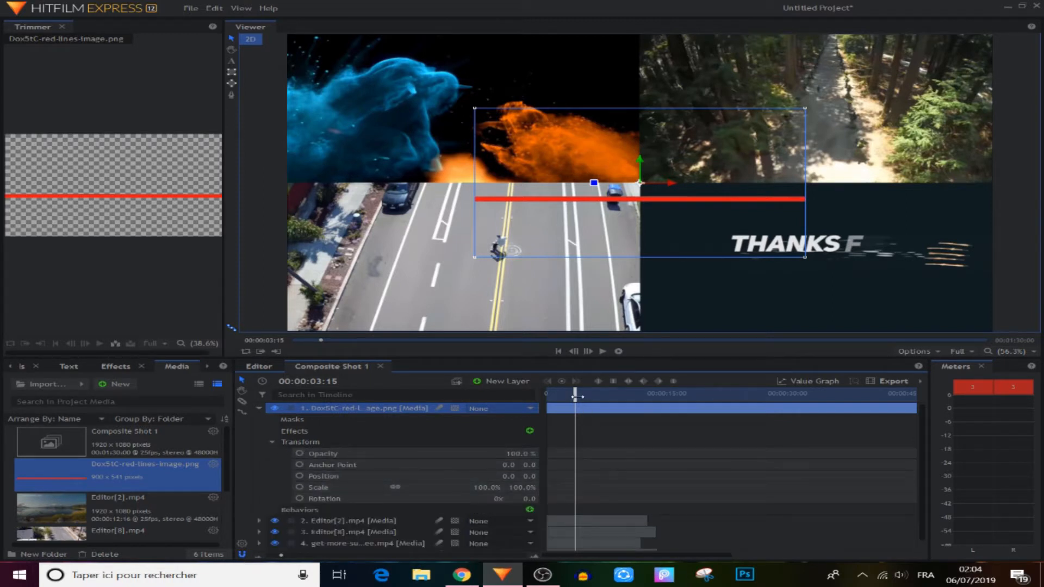
At frame 0, keyframe the red line's scale at 255% by 75% and raise it to Y 44.3
drag(578, 397, 529, 410)
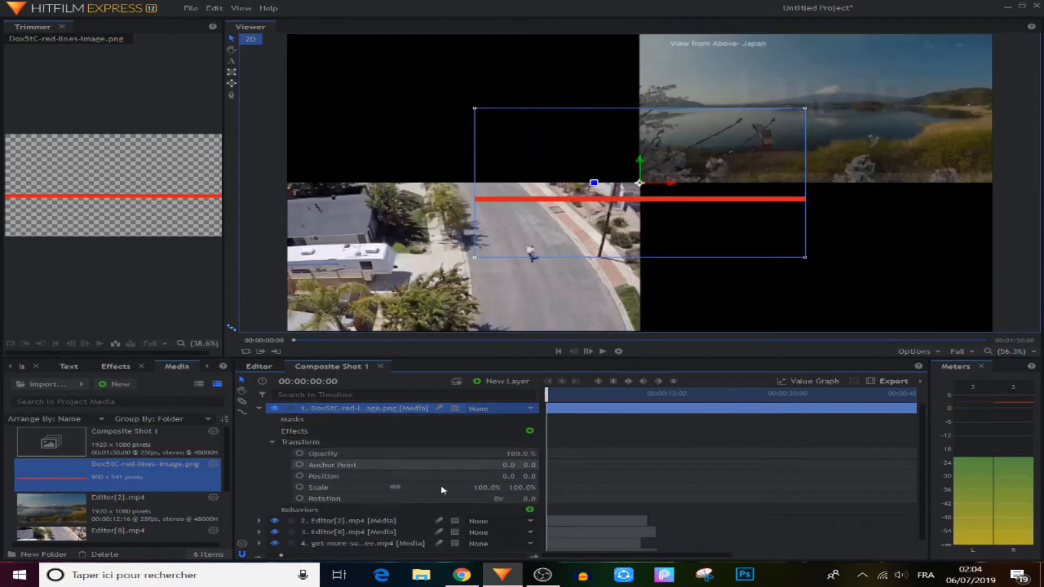
click(299, 487)
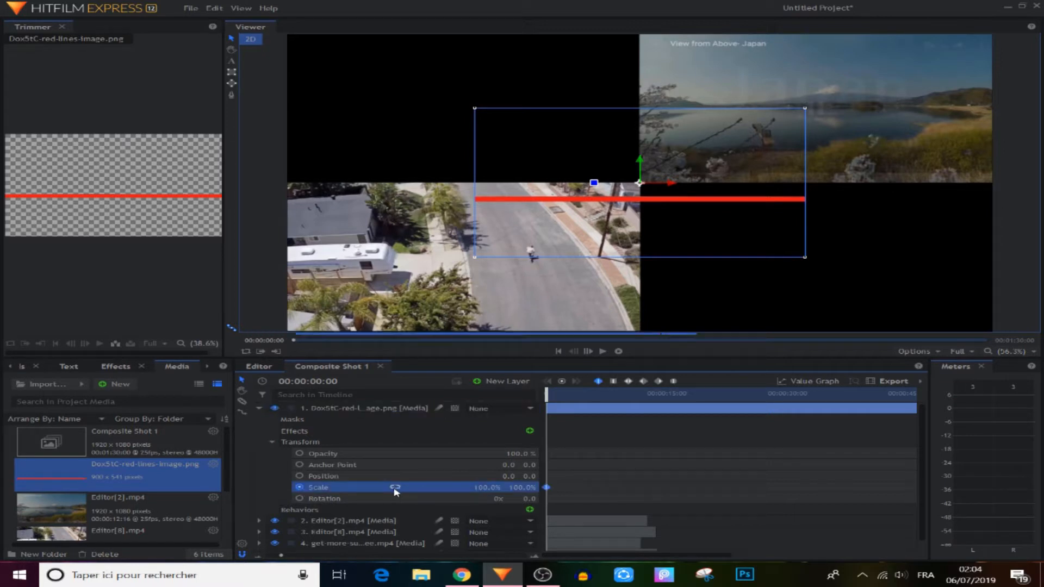
drag(481, 487, 502, 488)
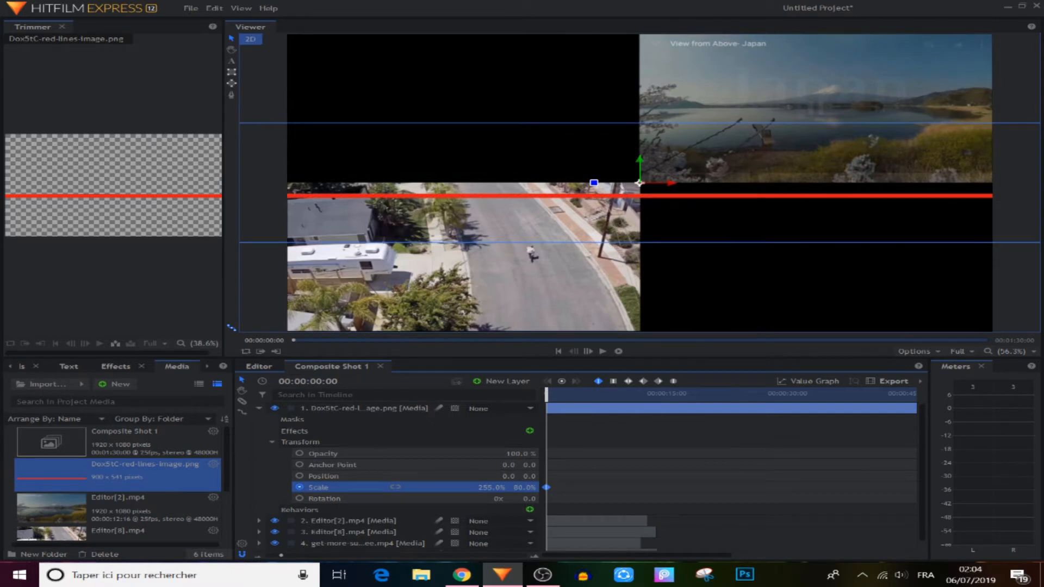
drag(524, 488, 521, 487)
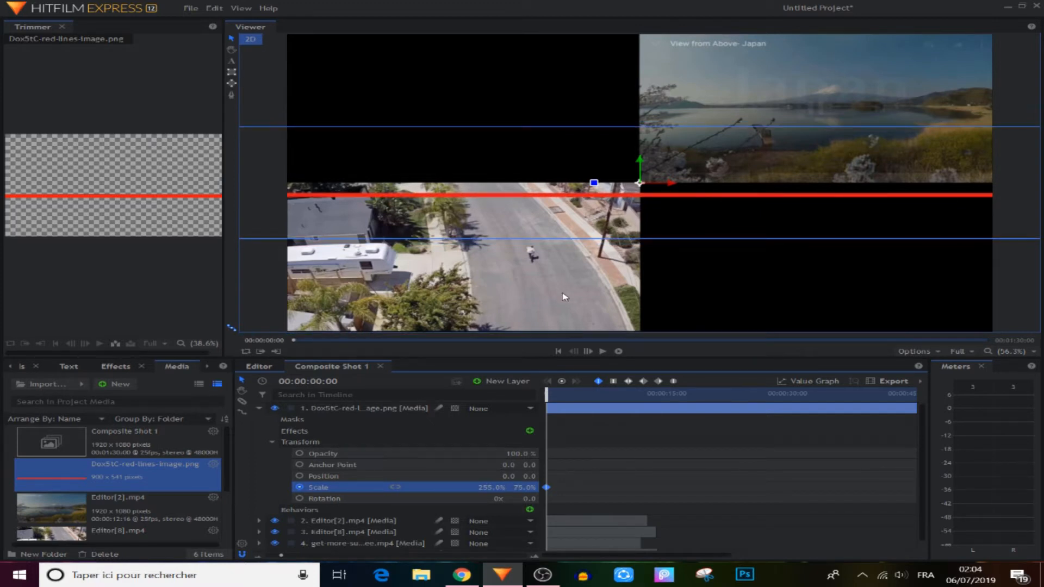
drag(641, 161, 643, 152)
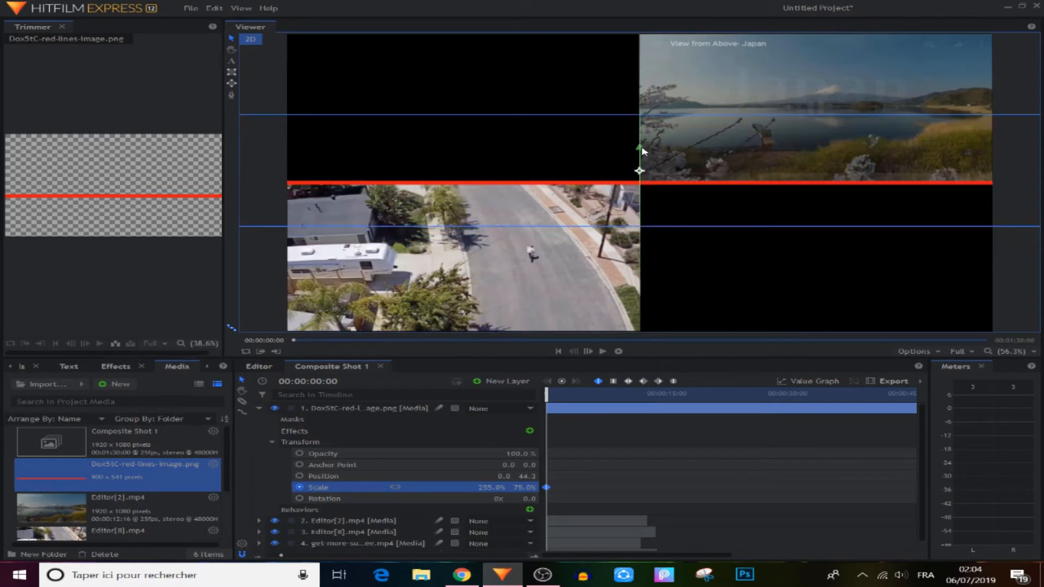
click(259, 408)
click(431, 507)
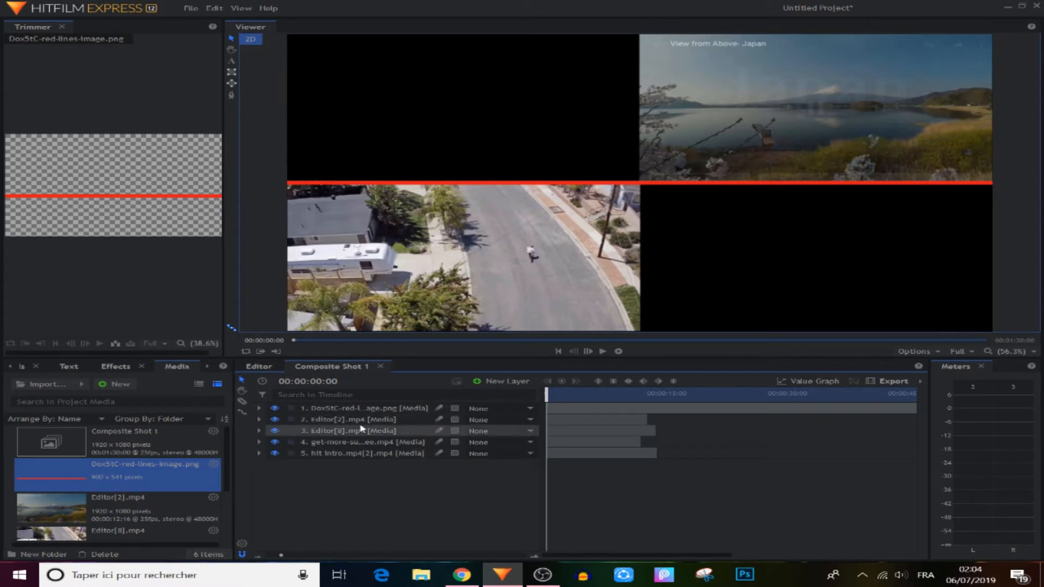
Duplicate the red-line layer with Ctrl+D and rotate the copy to near vertical
click(351, 410)
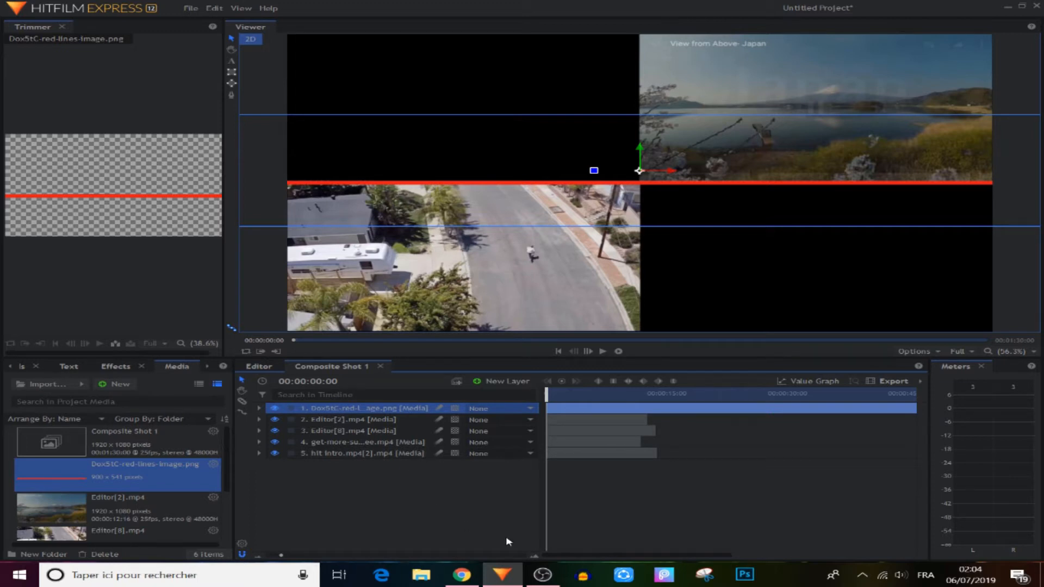
key(ctrl+d)
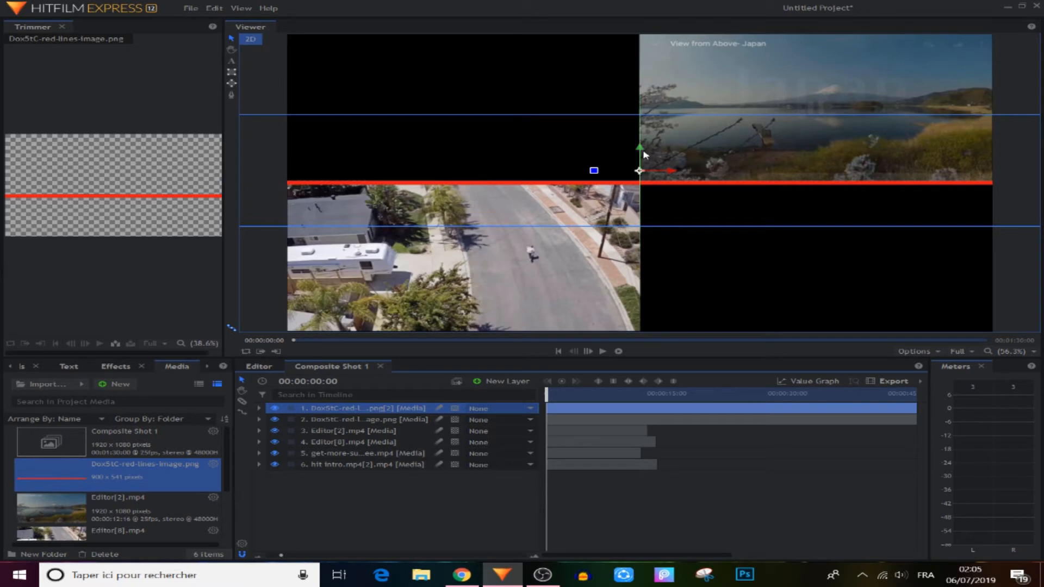
drag(644, 155, 647, 143)
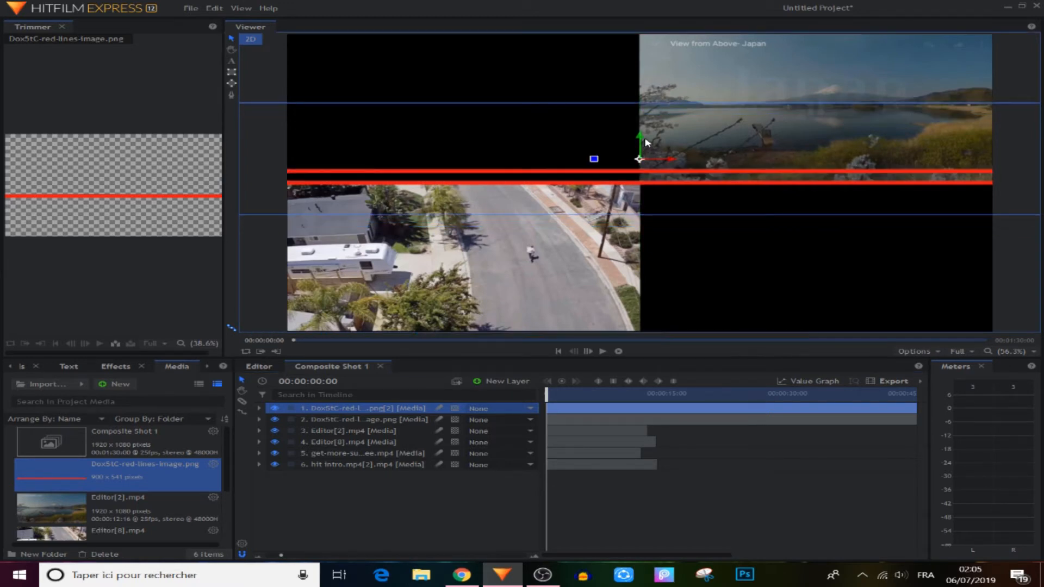
drag(596, 161, 643, 138)
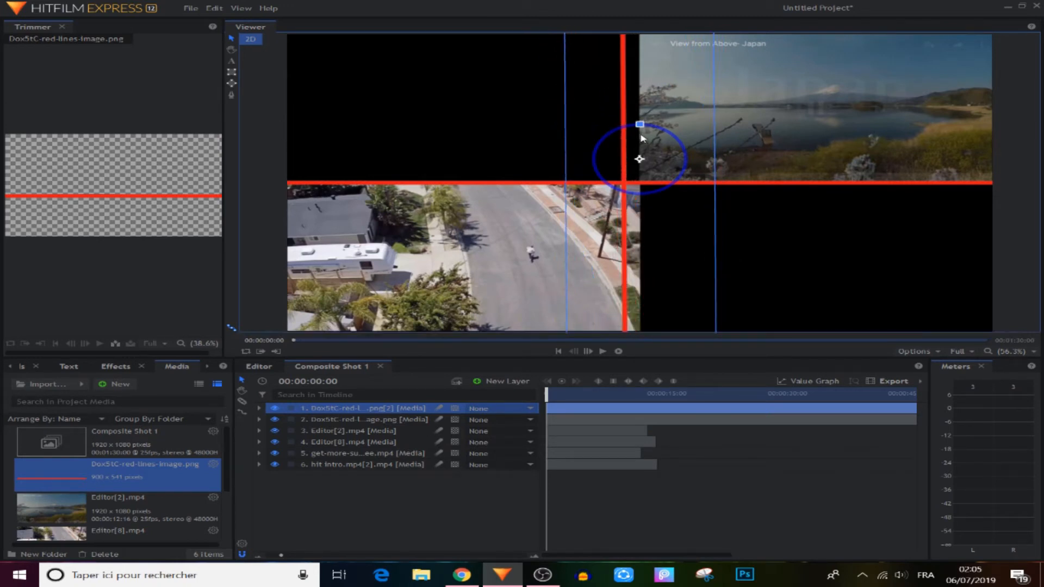
Set the copy's rotation to exactly 90° and align it on the vertical seam
click(259, 408)
click(272, 441)
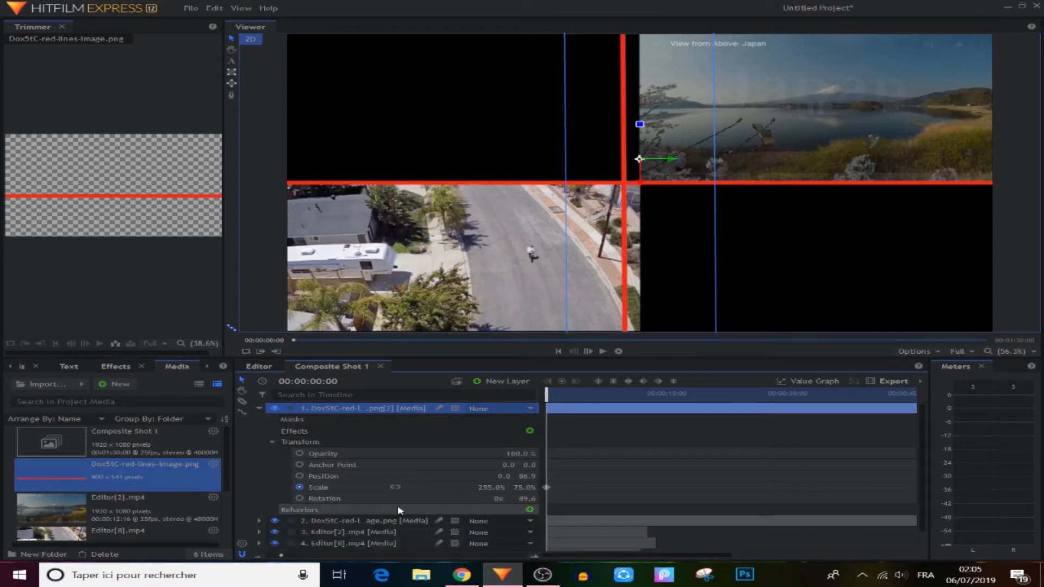
click(523, 499)
text(9)
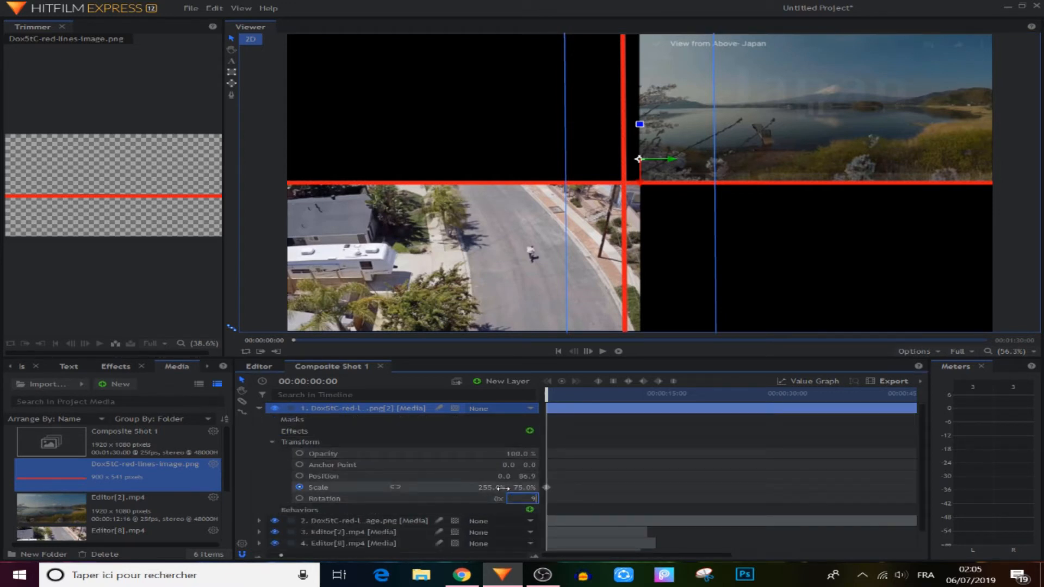
text(0)
key(Return)
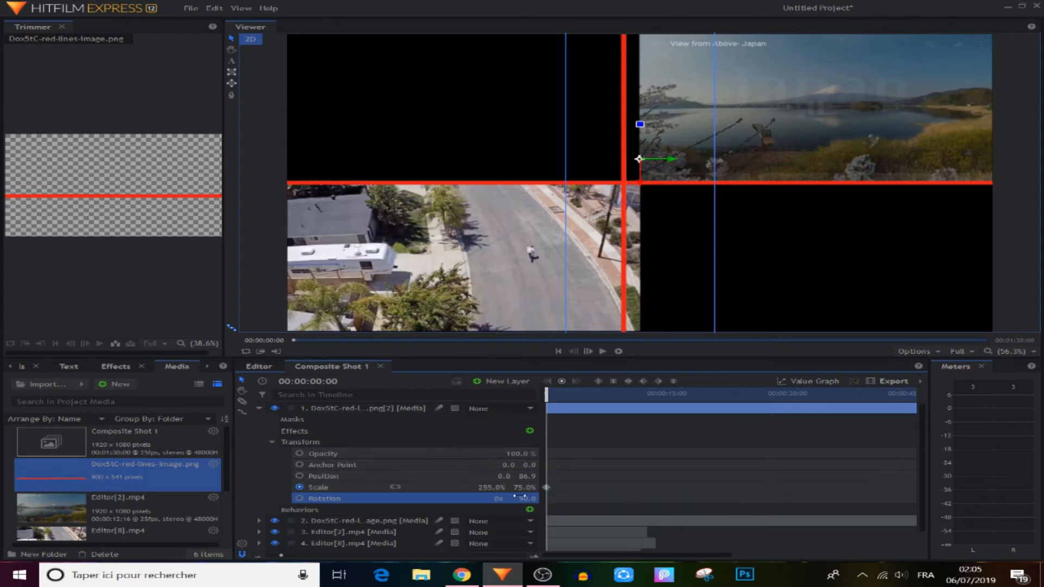
click(259, 408)
drag(676, 164, 688, 170)
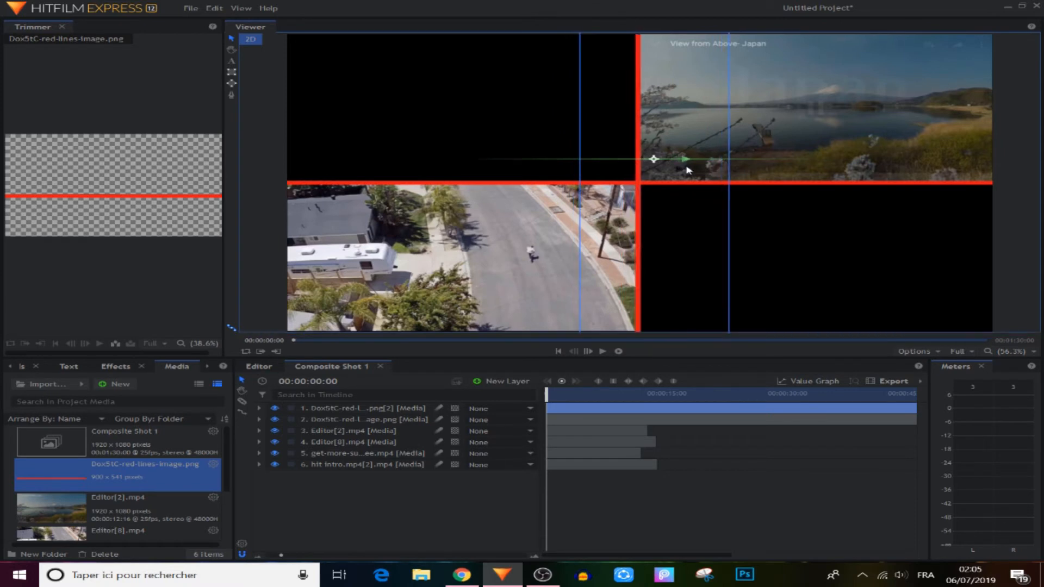
Shrink the vertical red divider copy's Y scale to 70% (255% by 70%), then play Composite Shot 1 to preview
click(259, 408)
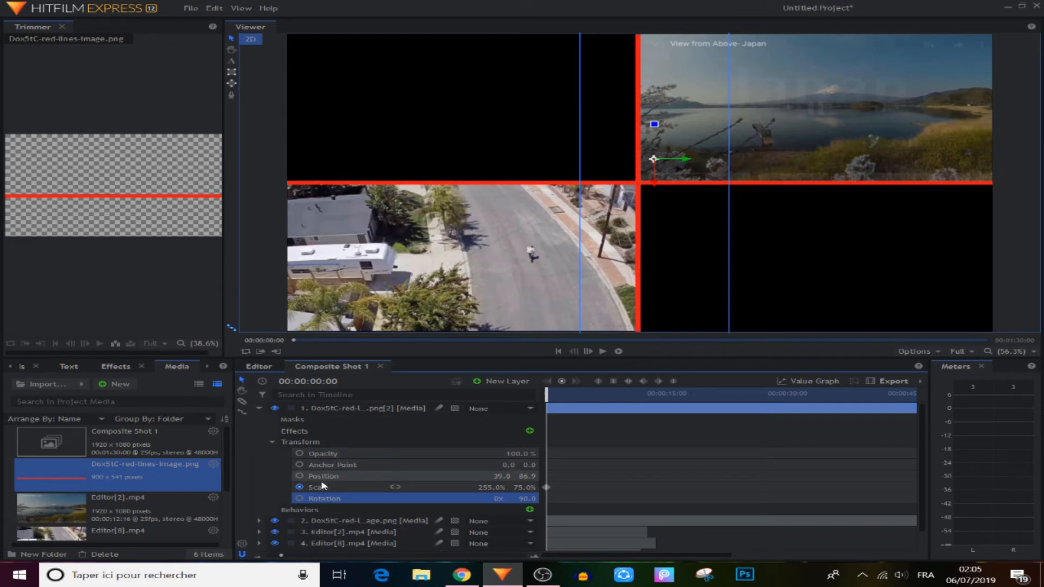
drag(523, 487, 515, 487)
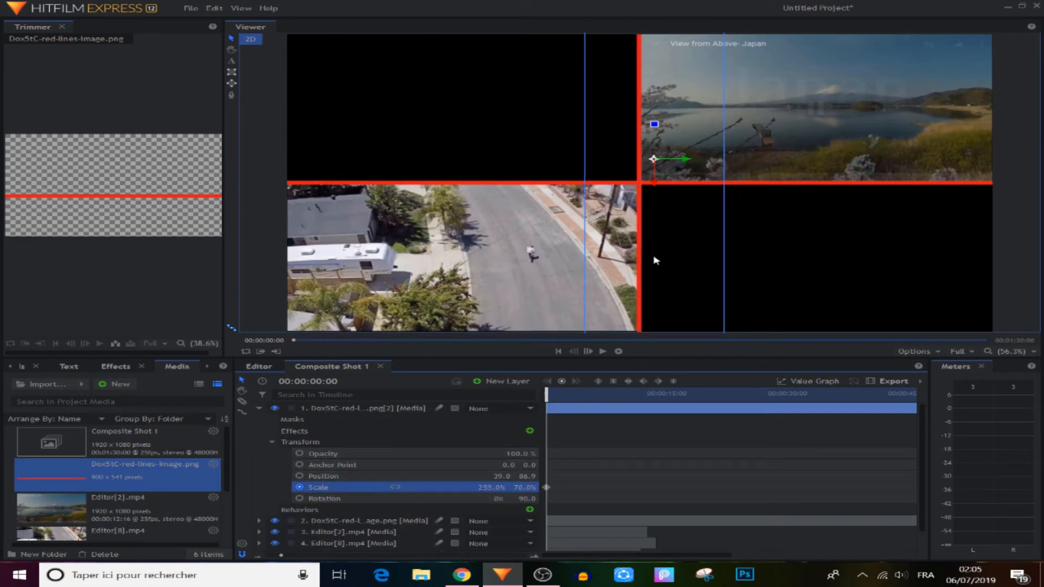
click(259, 409)
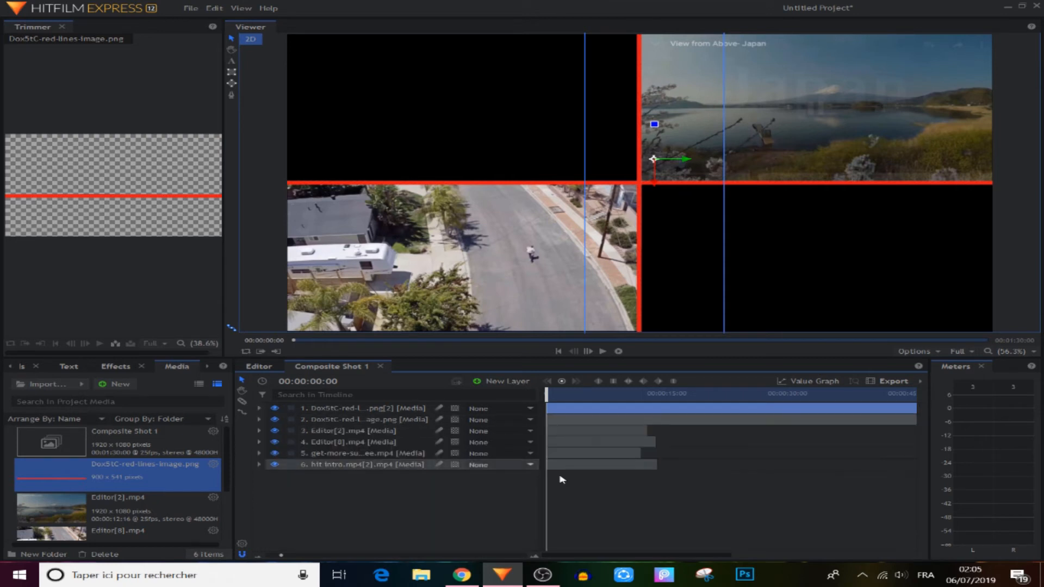
click(440, 528)
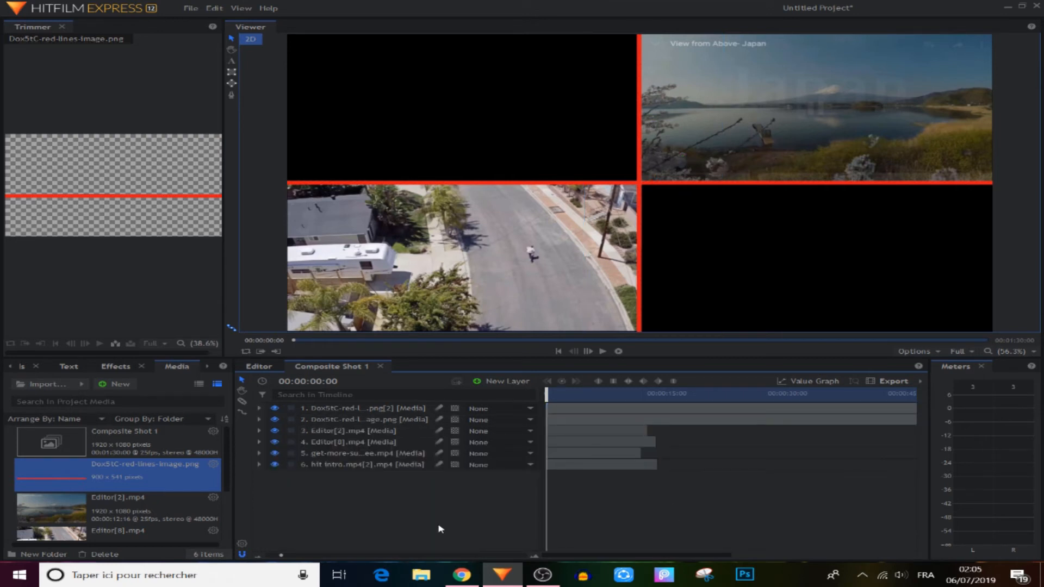
click(602, 351)
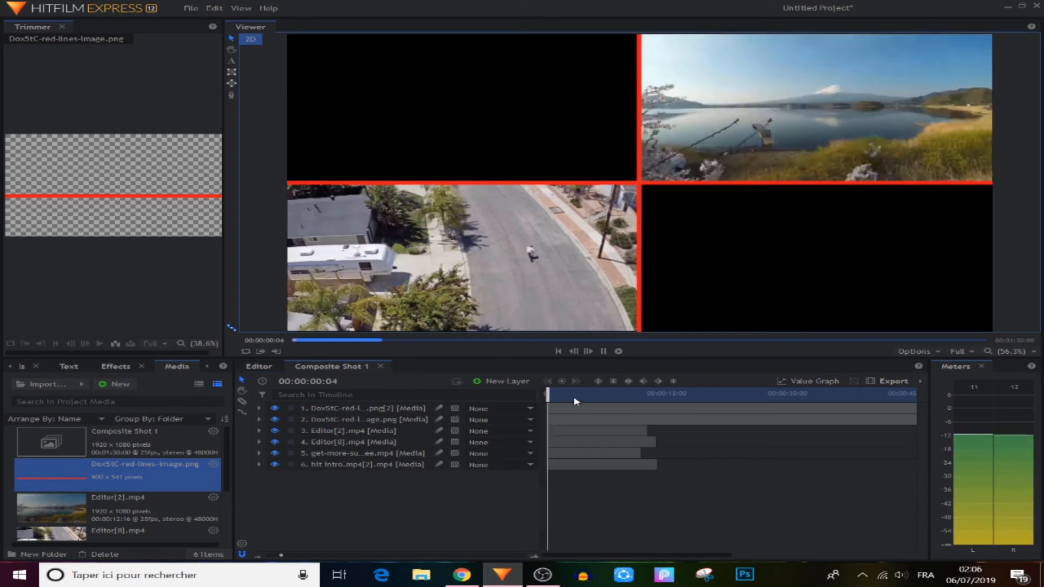